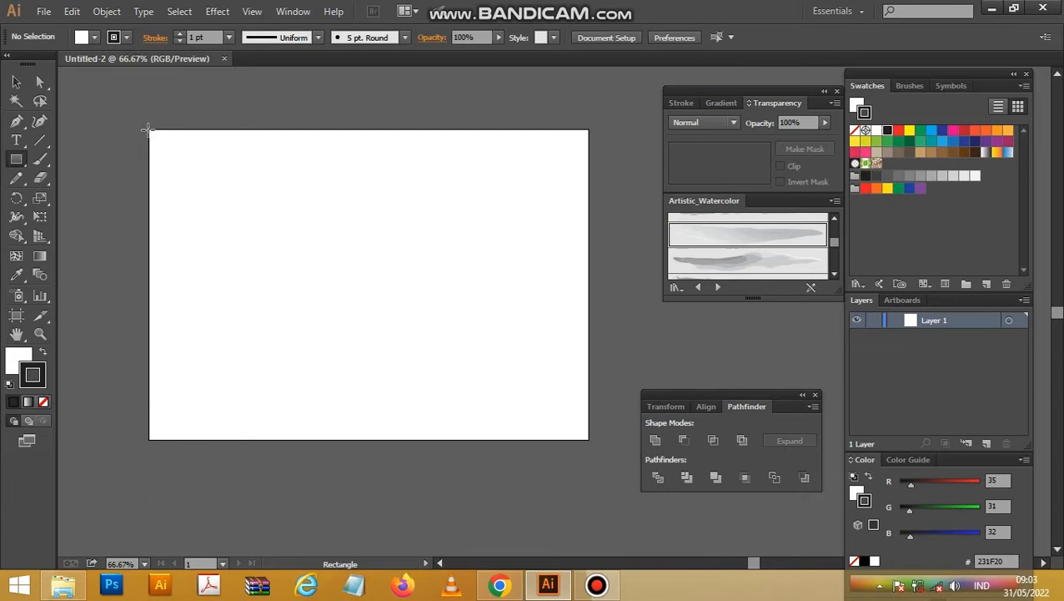
Draw a rectangle covering the whole artboard with no stroke and a pale cyan E6FDFF fill
mouse_move(150, 129)
mouse_down()
mouse_move(524, 409)
mouse_move(588, 439)
mouse_up()
key(v)
click(19, 362)
click(38, 367)
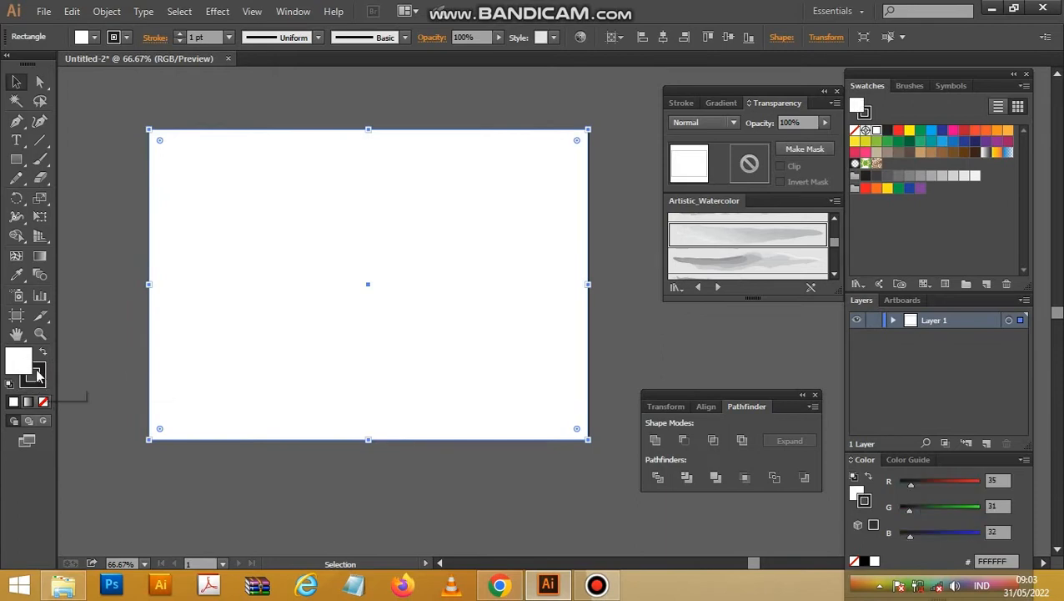
click(43, 402)
click(29, 364)
double_click(30, 367)
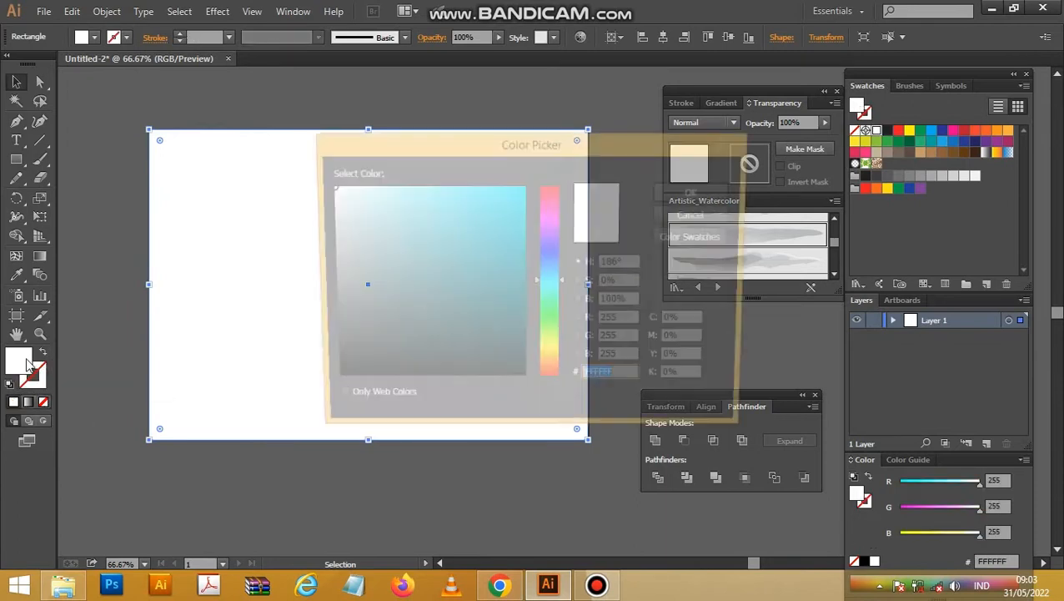
click(347, 184)
key(Return)
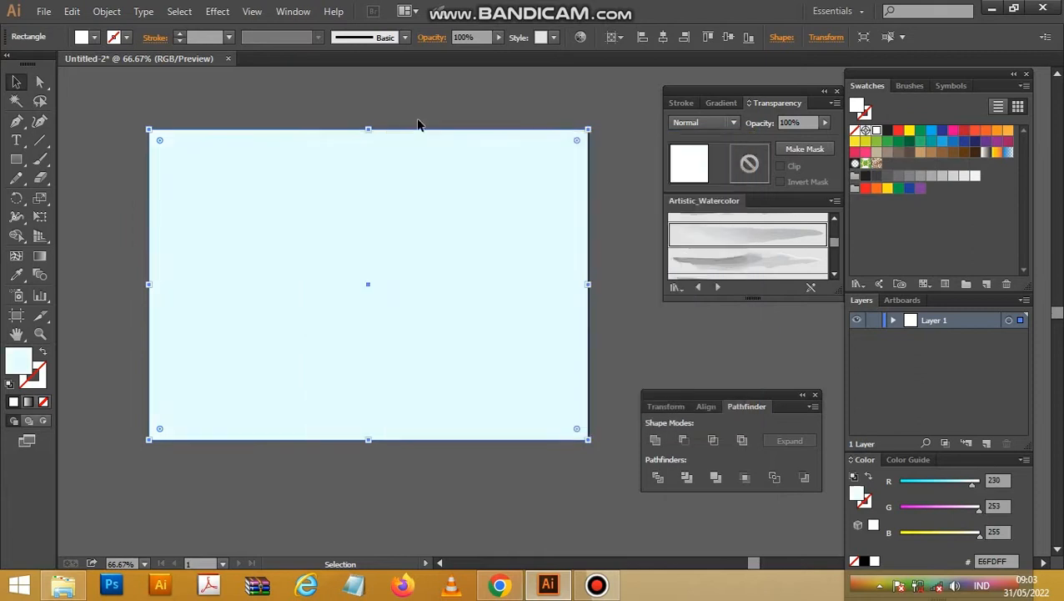
click(136, 115)
Set no fill and a mint 71FFD0 stroke, and choose the darker brush just below Watercolor - Thick in the Artistic_Watercolor library
click(42, 351)
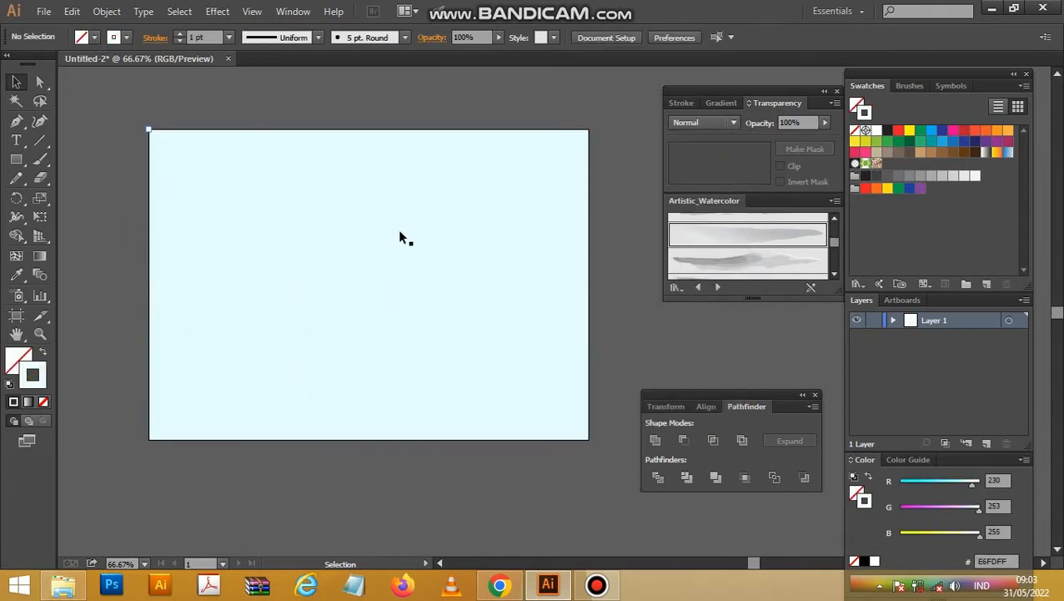
double_click(44, 378)
click(556, 278)
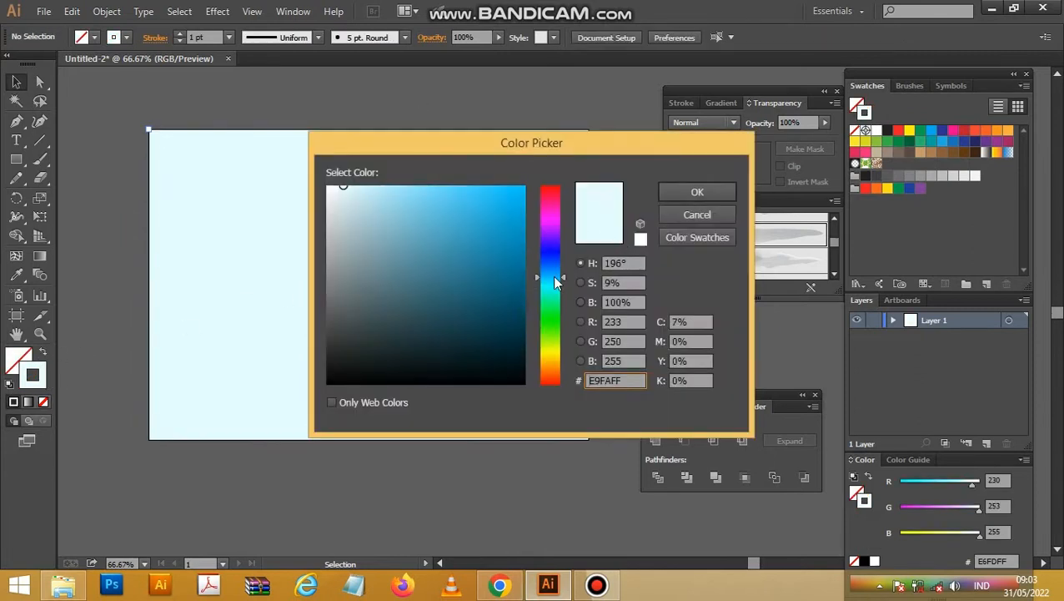
drag(555, 282, 555, 297)
click(408, 190)
click(440, 190)
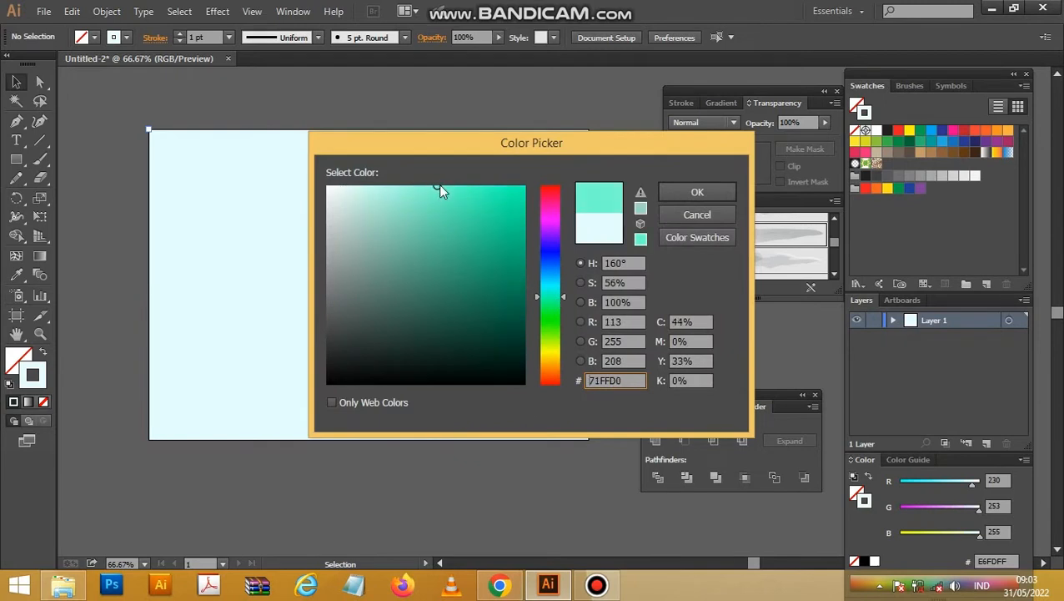
key(Return)
click(727, 255)
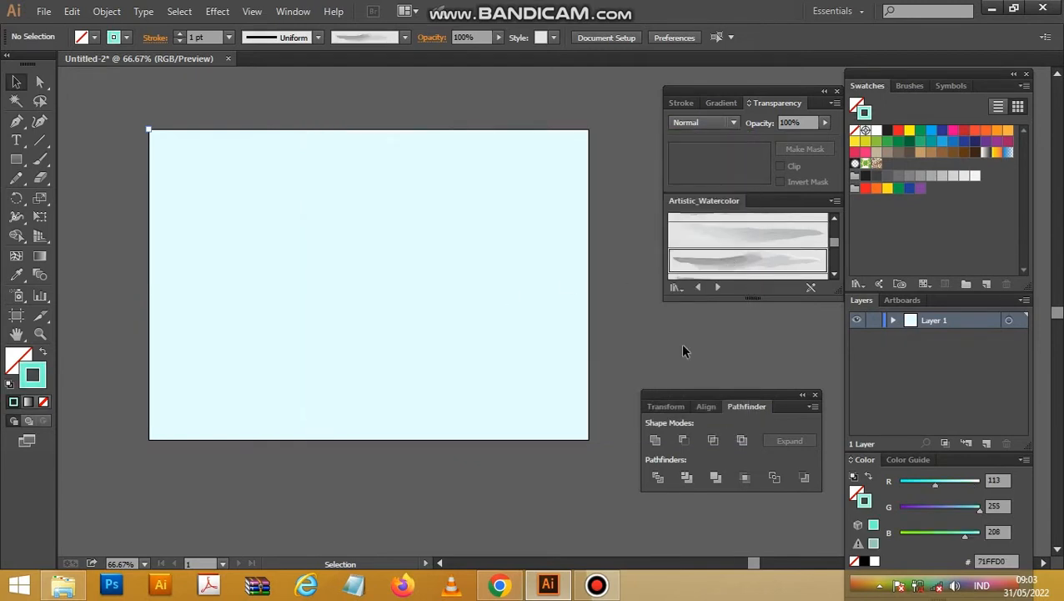
On a new layer, paint diagonal mint watercolor strokes across the artboard at 4 pt, with the lower-right ones at 5 pt
click(987, 443)
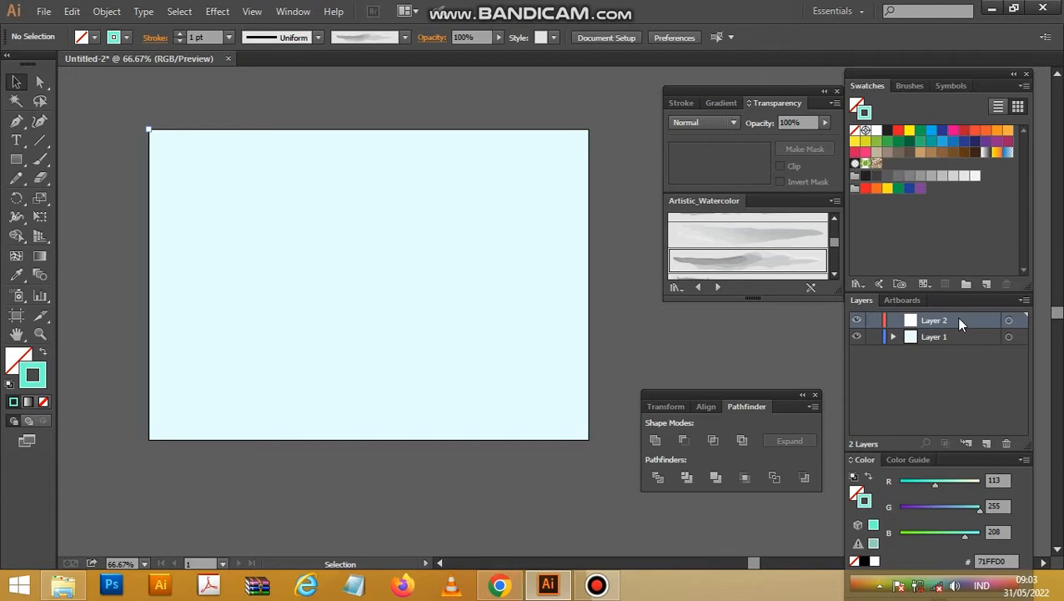
key(b)
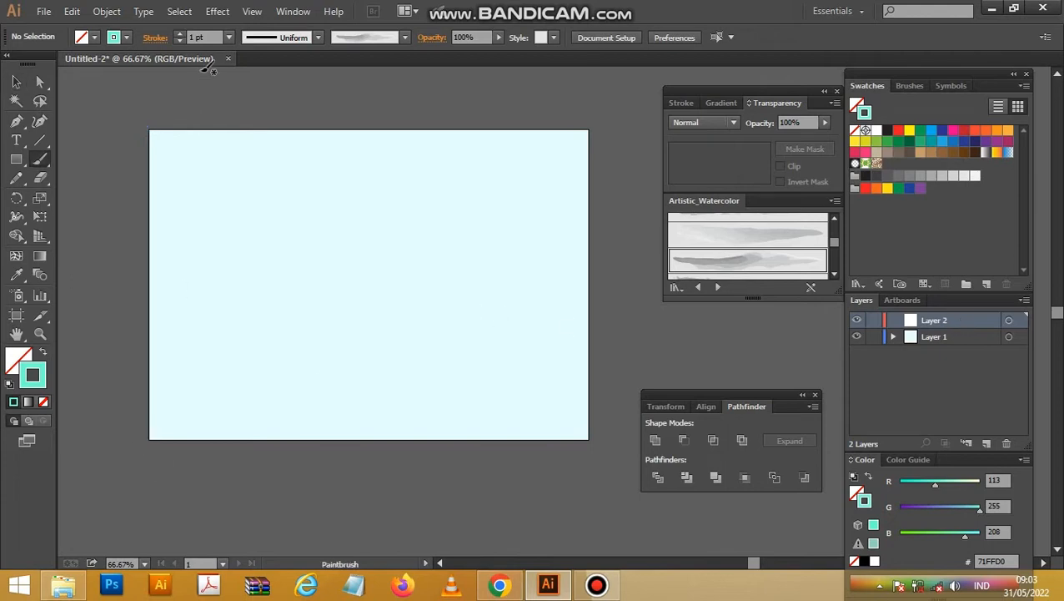
click(180, 34)
drag(392, 225, 392, 225)
key(space)
mouse_move(355, 354)
mouse_down()
mouse_move(349, 224)
mouse_move(297, 340)
mouse_up()
drag(391, 98, 436, 125)
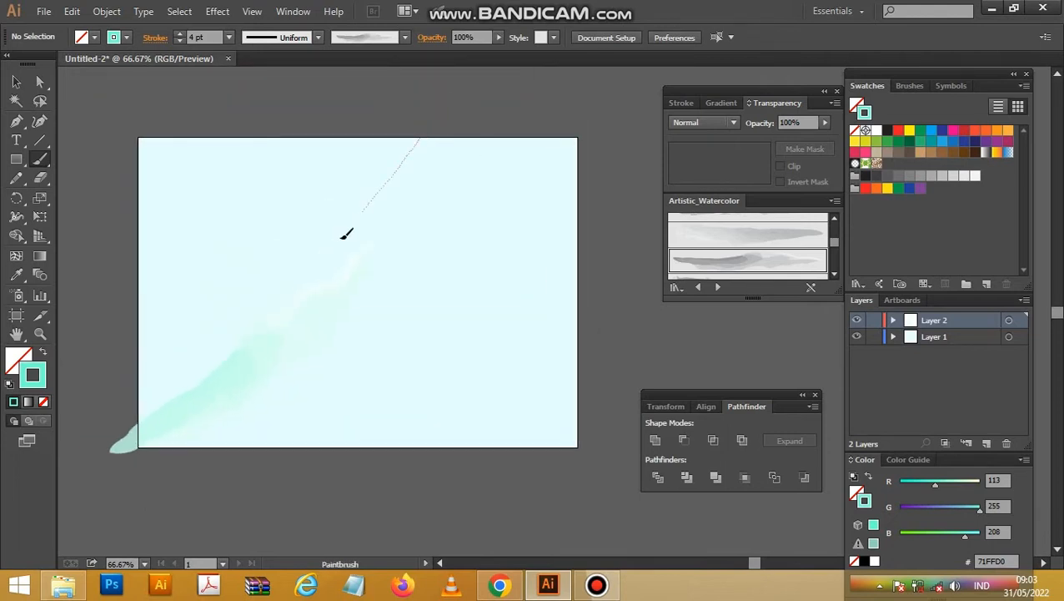
drag(164, 343, 165, 343)
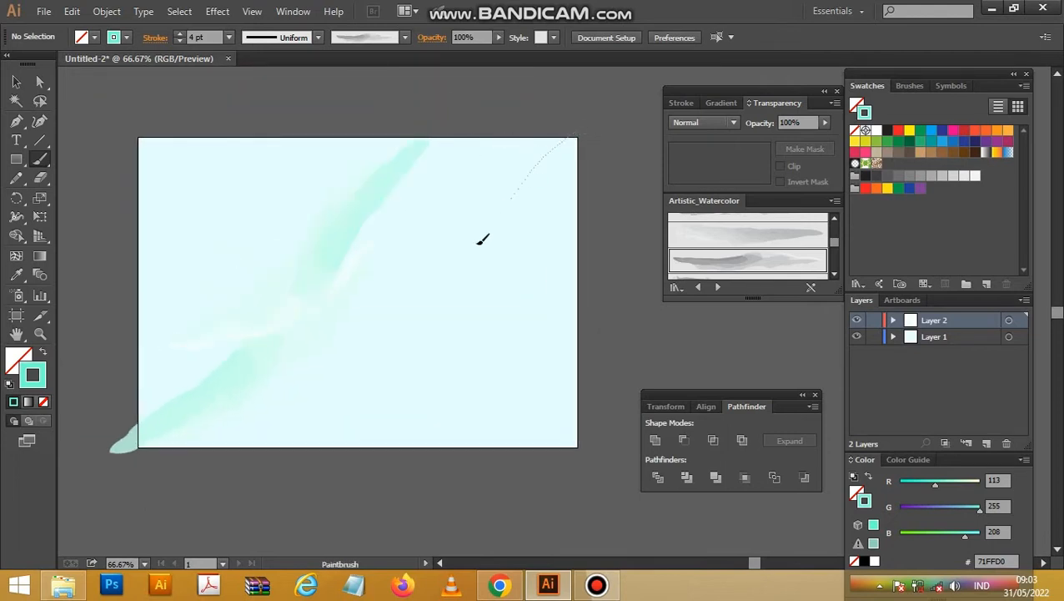
drag(243, 414, 243, 414)
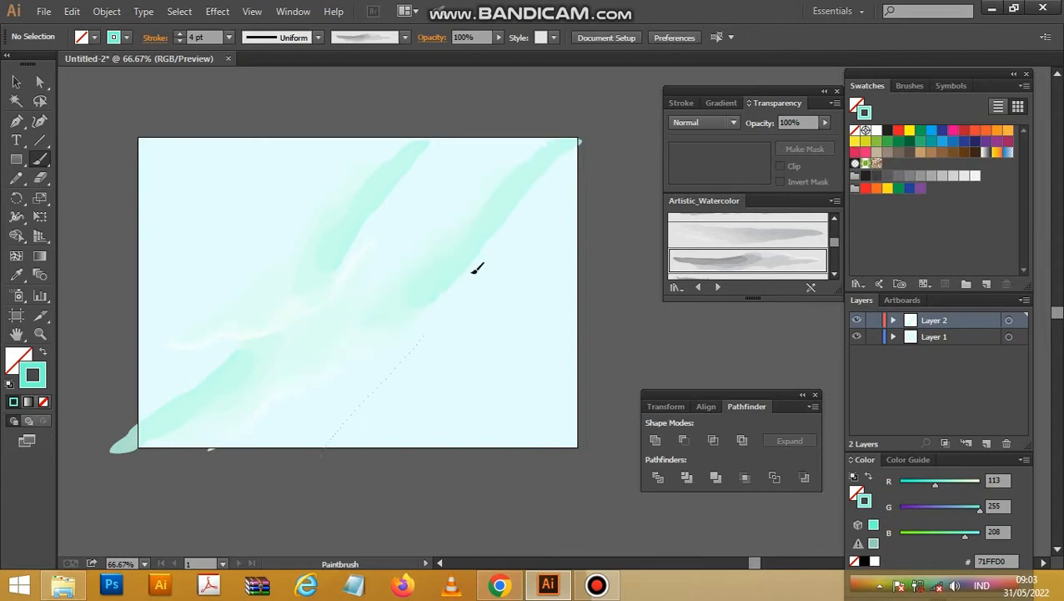
drag(619, 87, 619, 87)
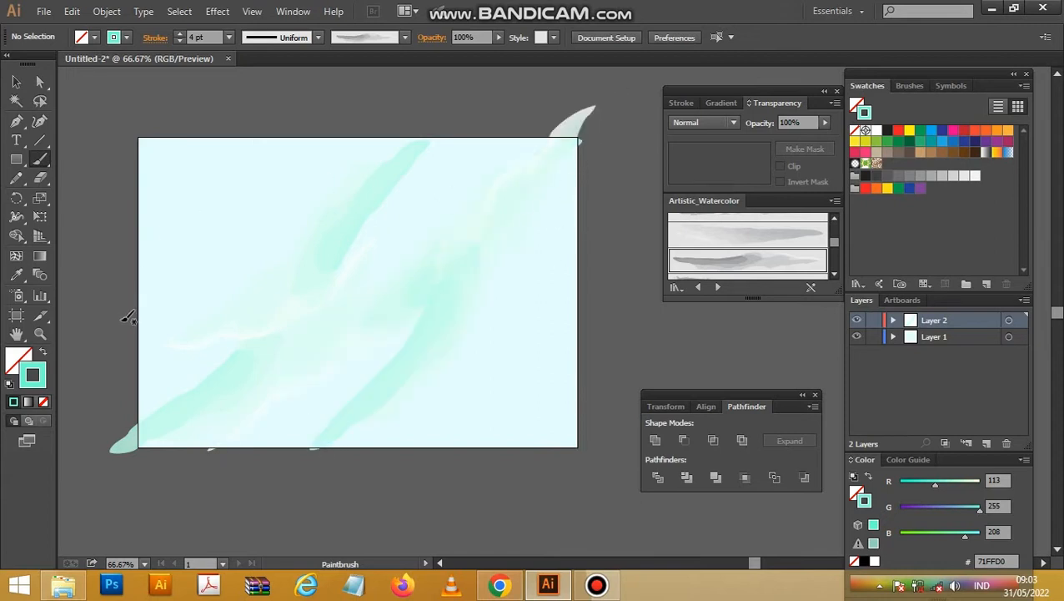
drag(399, 85, 393, 95)
drag(219, 212, 132, 279)
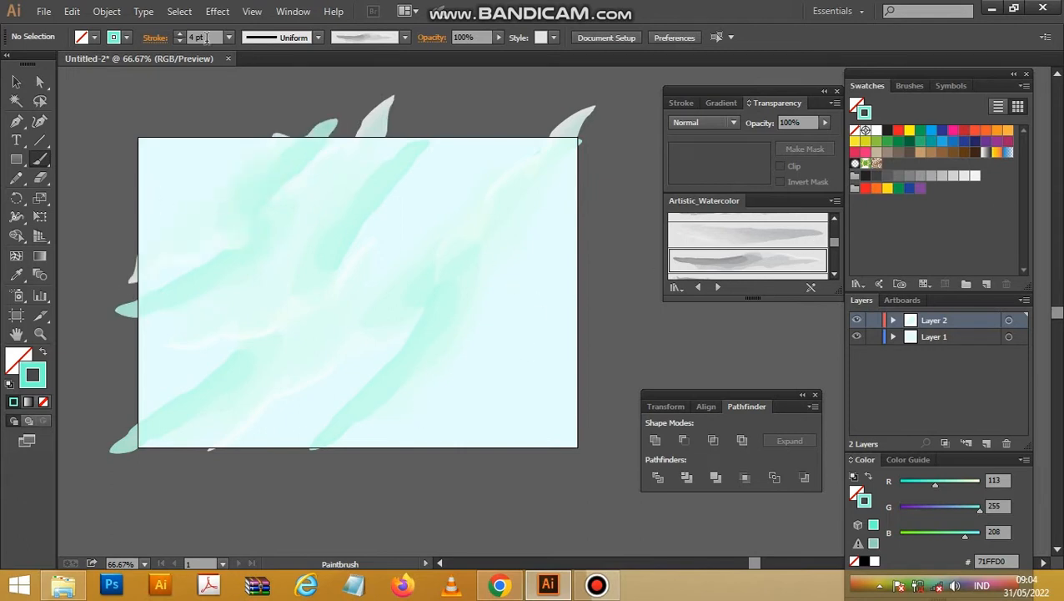
drag(302, 500, 602, 161)
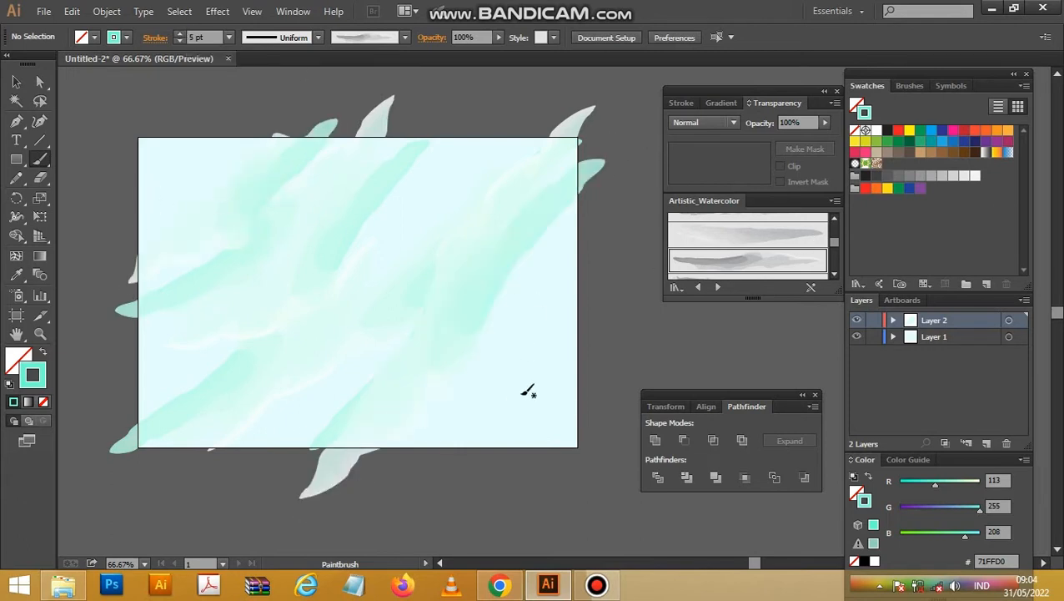
mouse_move(467, 446)
mouse_down()
mouse_move(565, 273)
mouse_move(624, 122)
mouse_up()
Select all the painted strokes without the background rectangle, expand their appearance and expand their fill and stroke
key(z)
alt+click(490, 250)
key(v)
drag(552, 381, 192, 214)
shift+click(195, 222)
click(107, 11)
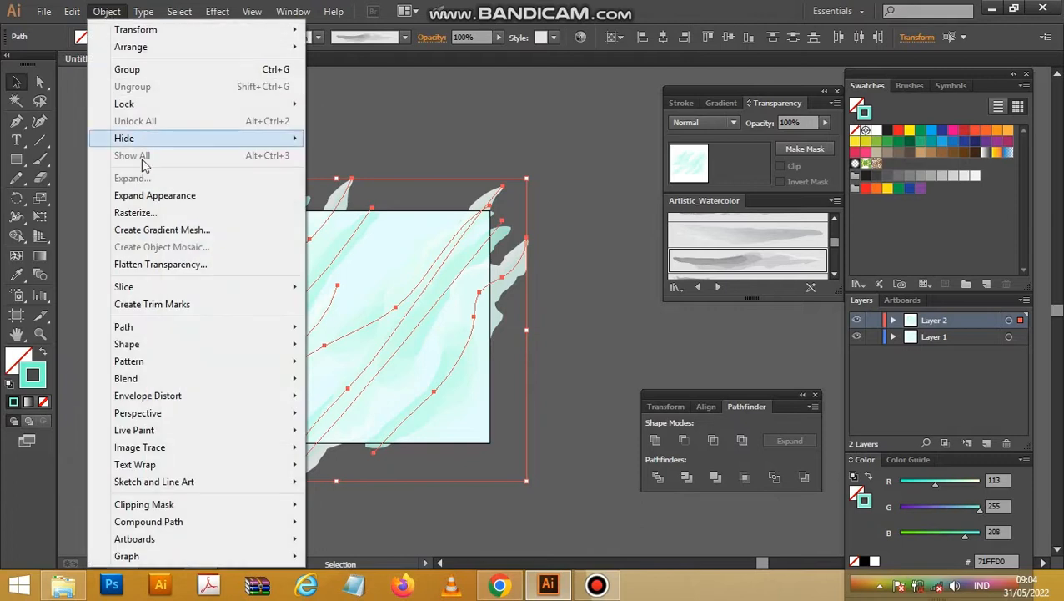
click(146, 196)
click(95, 15)
click(142, 176)
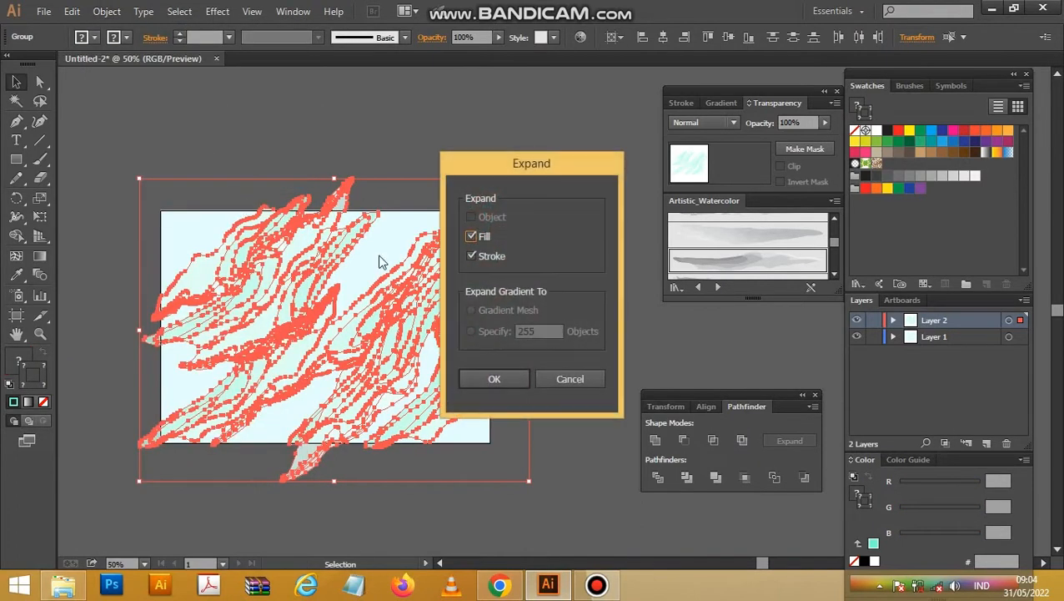
click(493, 380)
Group the expanded mint strokes and deselect them
right_click(443, 248)
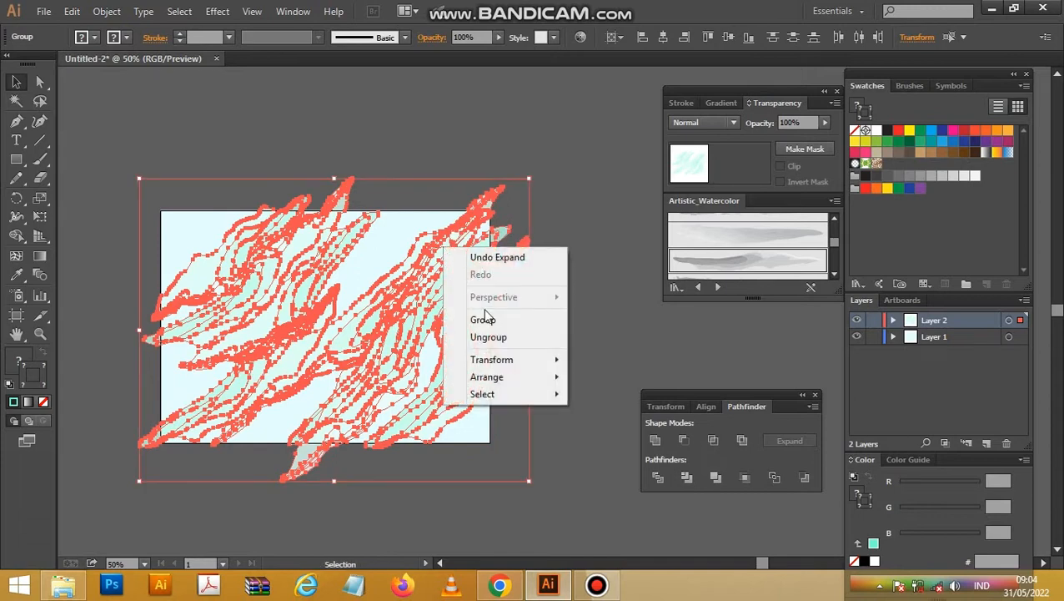
click(483, 319)
click(538, 135)
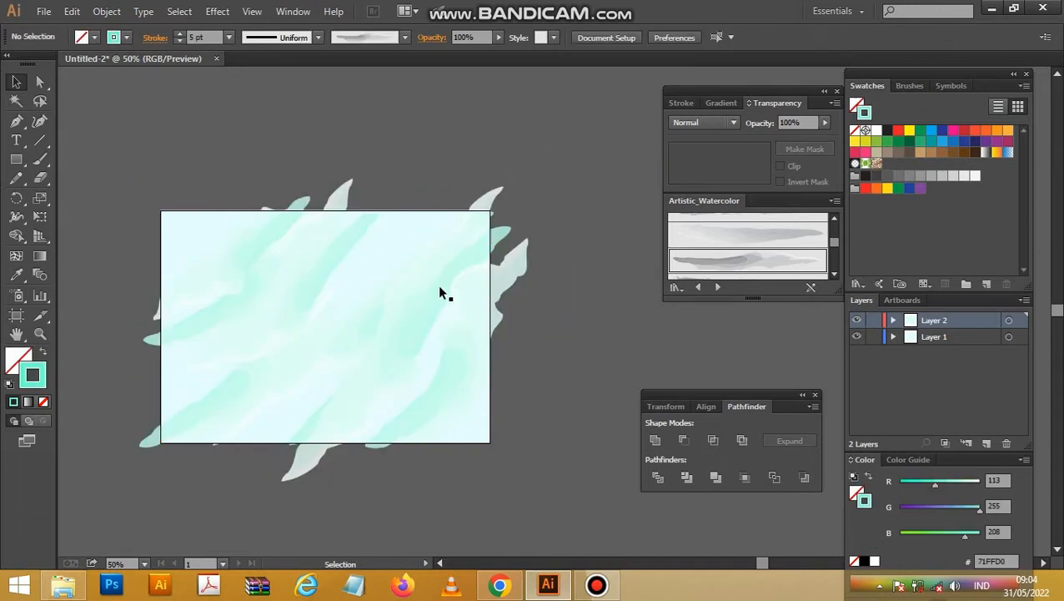
double_click(183, 222)
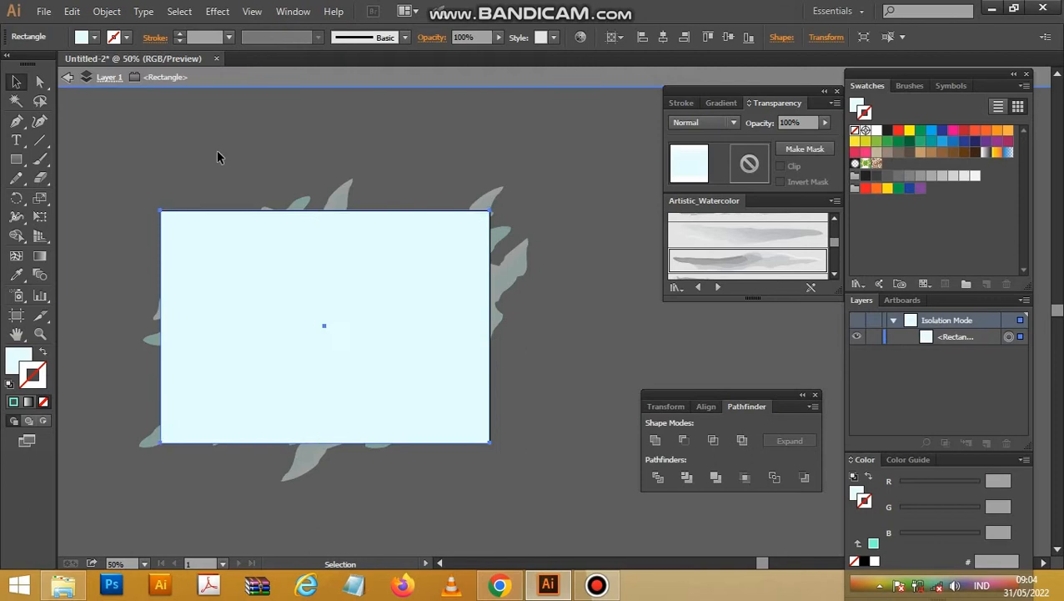
double_click(218, 153)
click(170, 232)
drag(171, 222, 264, 138)
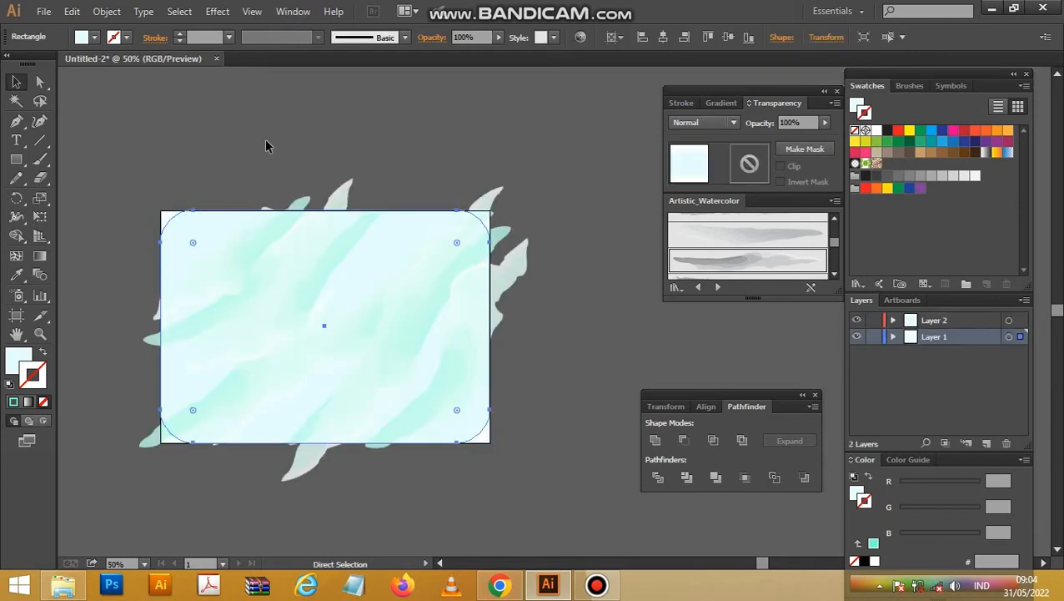
key(ctrl+z)
drag(197, 255, 379, 137)
key(ctrl+z)
drag(171, 226, 352, 114)
key(ctrl+z)
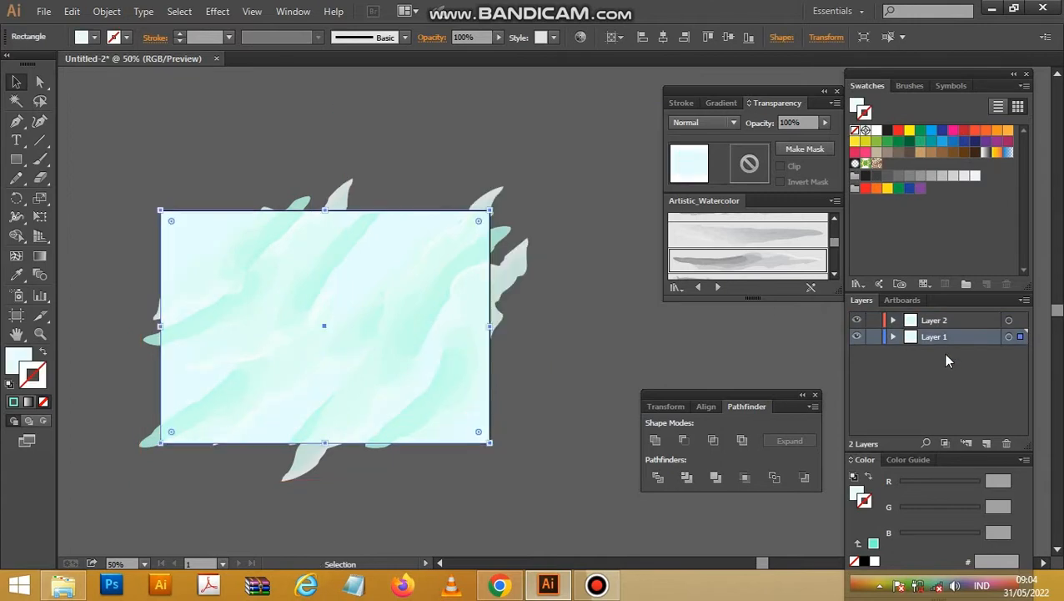
Lock Layer 1 and Layer 2, and add a new layer above them
click(874, 336)
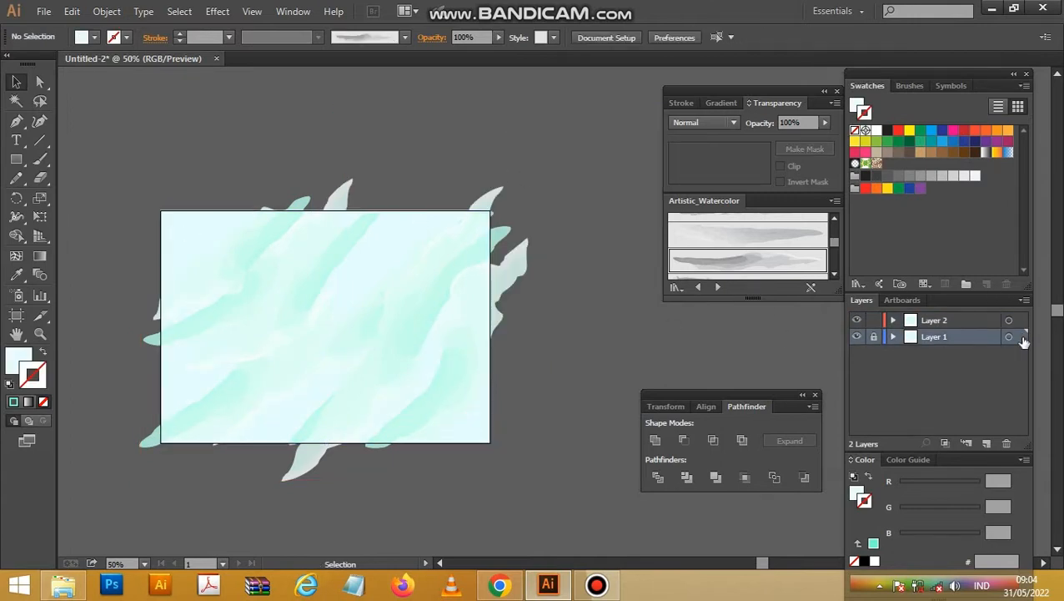
click(943, 322)
click(453, 254)
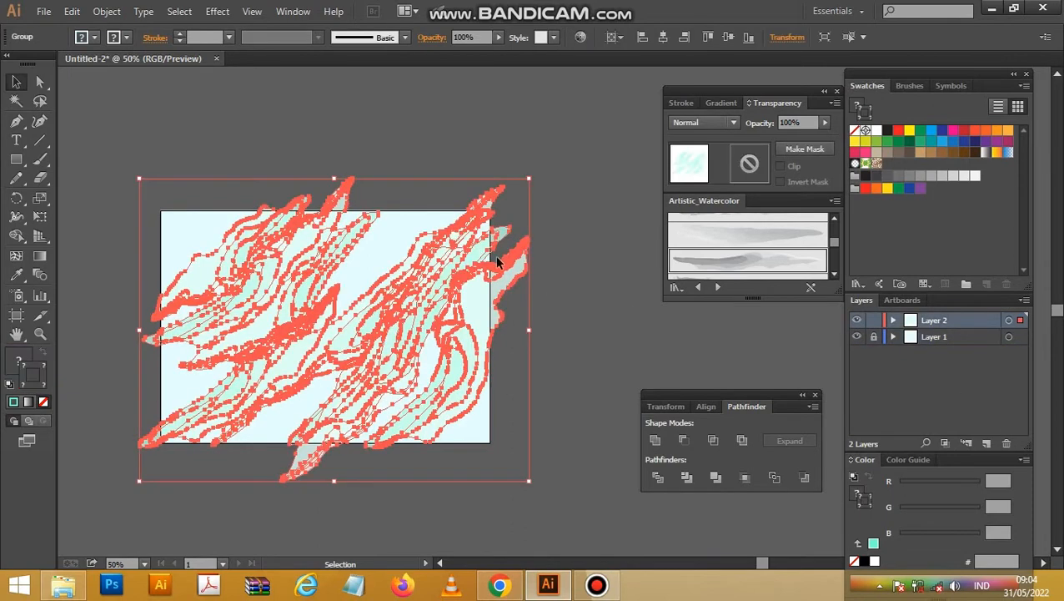
click(552, 180)
drag(533, 196, 573, 127)
click(552, 210)
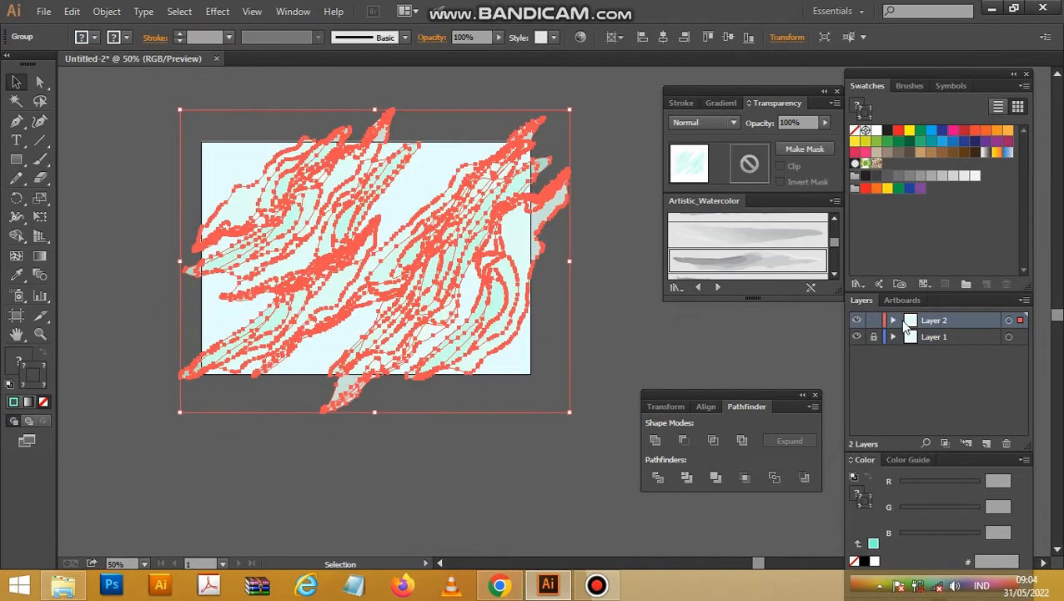
click(874, 320)
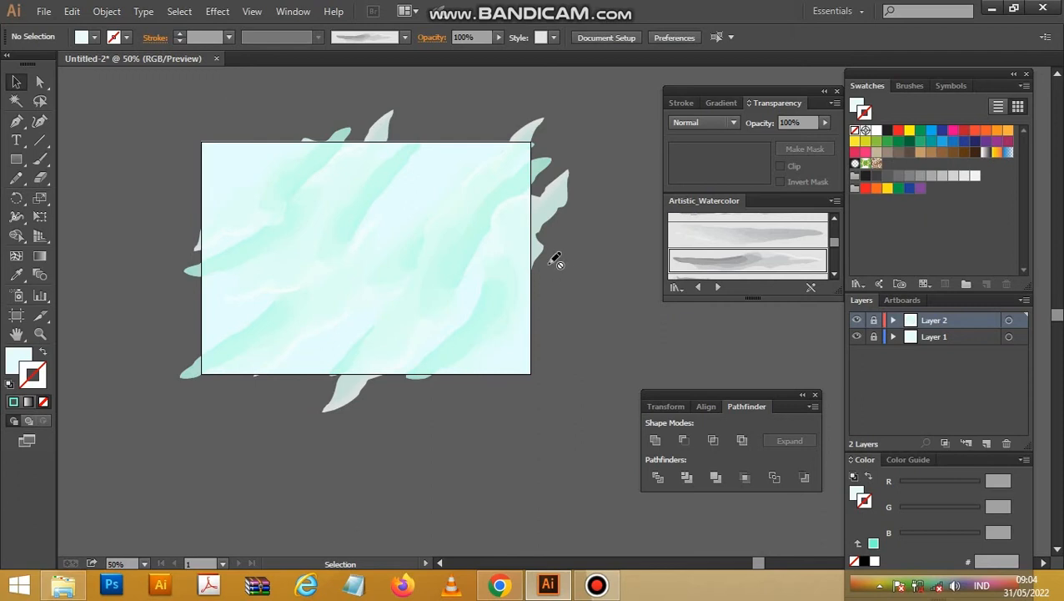
click(987, 443)
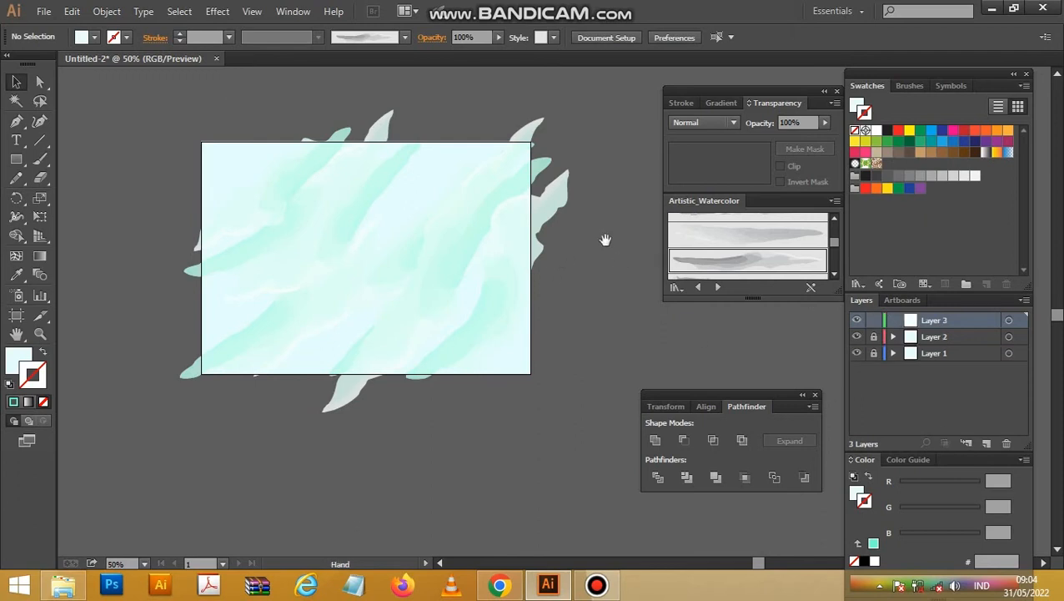
Choose a brush listed above Watercolor - Thick for the Paintbrush tool and set the stroke colour to light blue 73E1FF
drag(605, 237, 577, 278)
key(z)
click(452, 290)
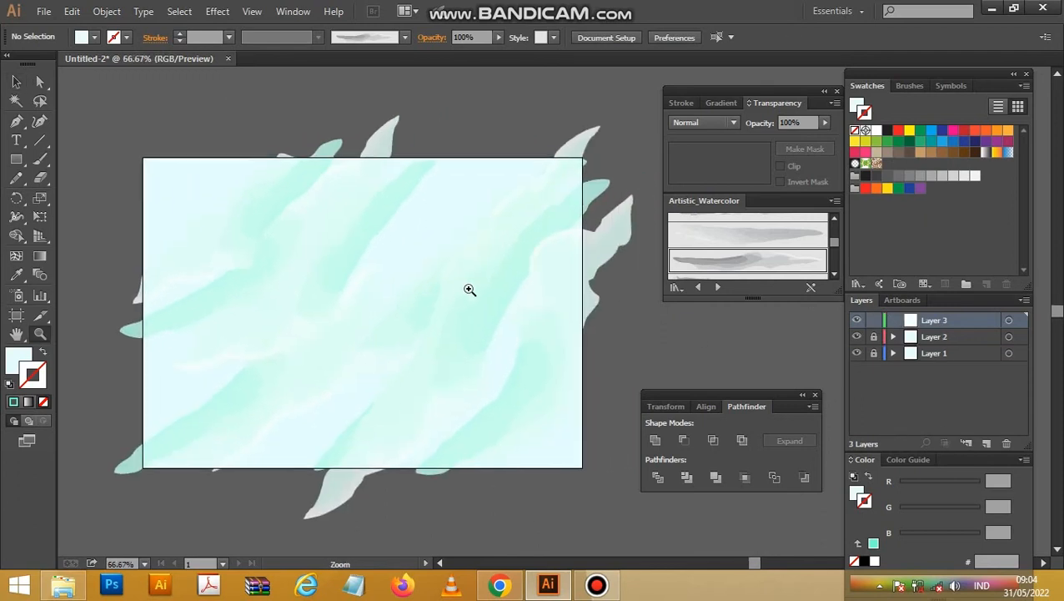
click(781, 247)
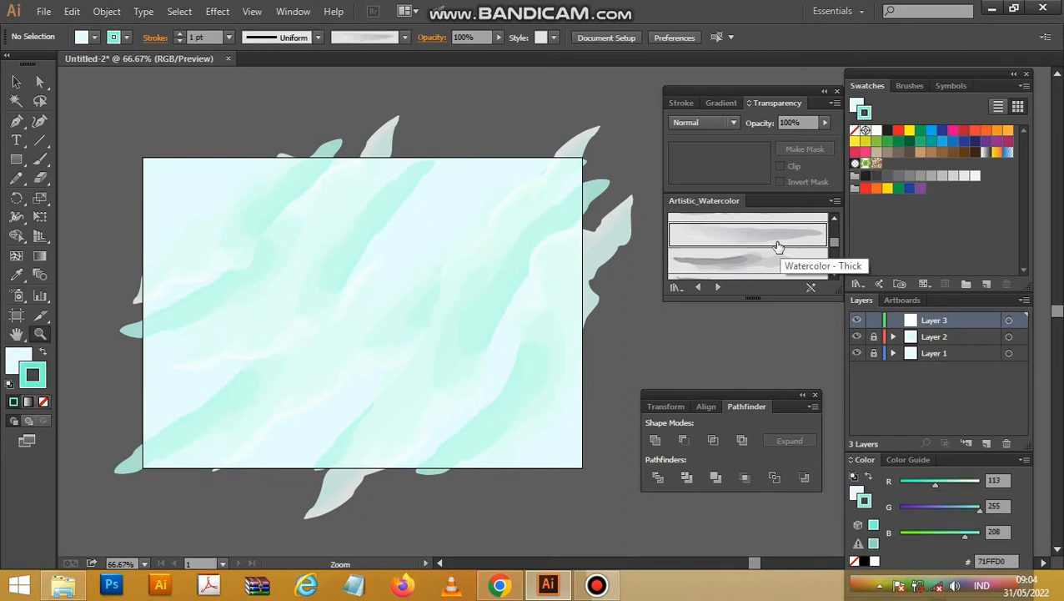
click(833, 224)
key(b)
double_click(37, 372)
drag(551, 299, 554, 278)
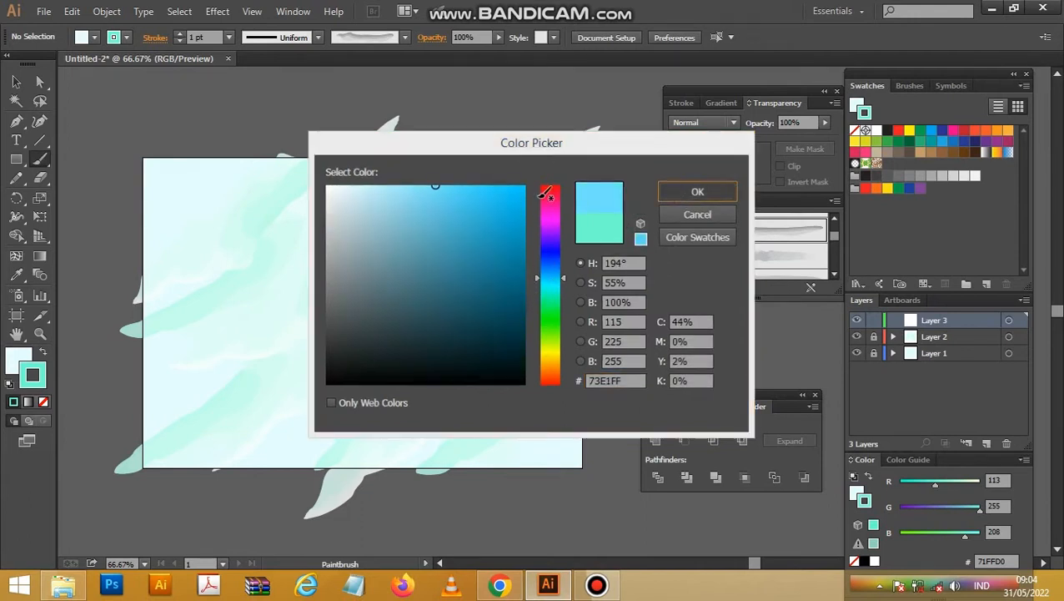
key(Return)
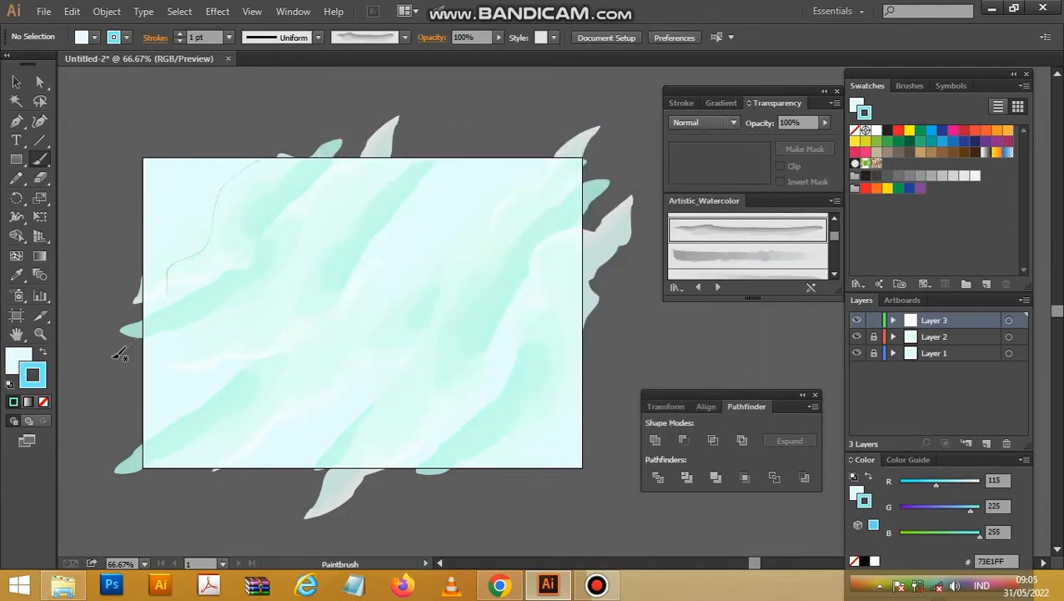
key(ctrl+z)
click(178, 34)
click(178, 34)
click(178, 34)
drag(299, 147, 101, 374)
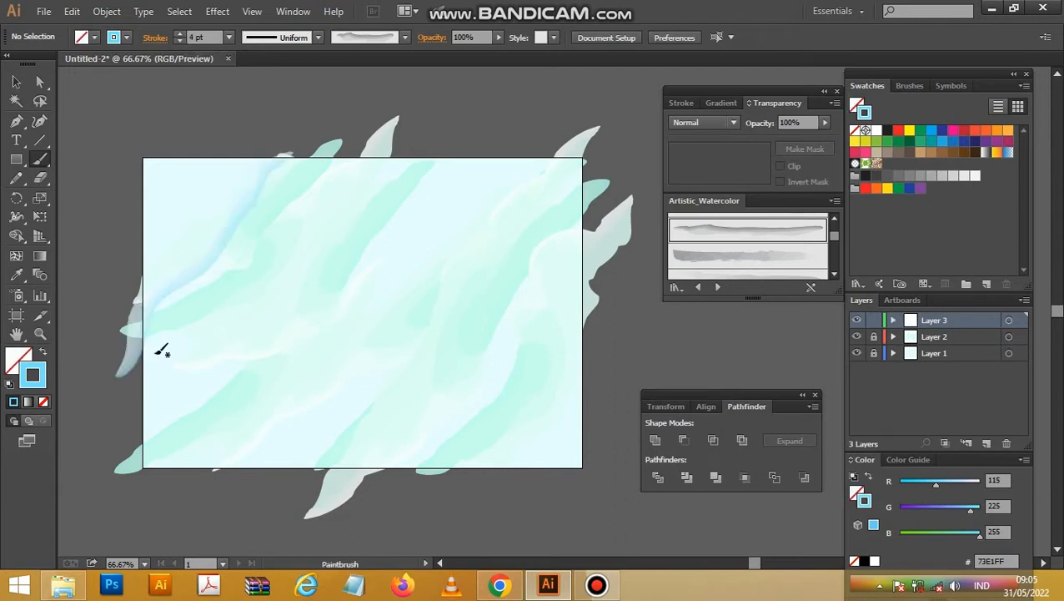
key(ctrl+z)
Set the stroke weight to 8 pt and paint several light blue diagonal strokes from the artboard's upper-right corner toward its lower edge
click(179, 35)
click(179, 34)
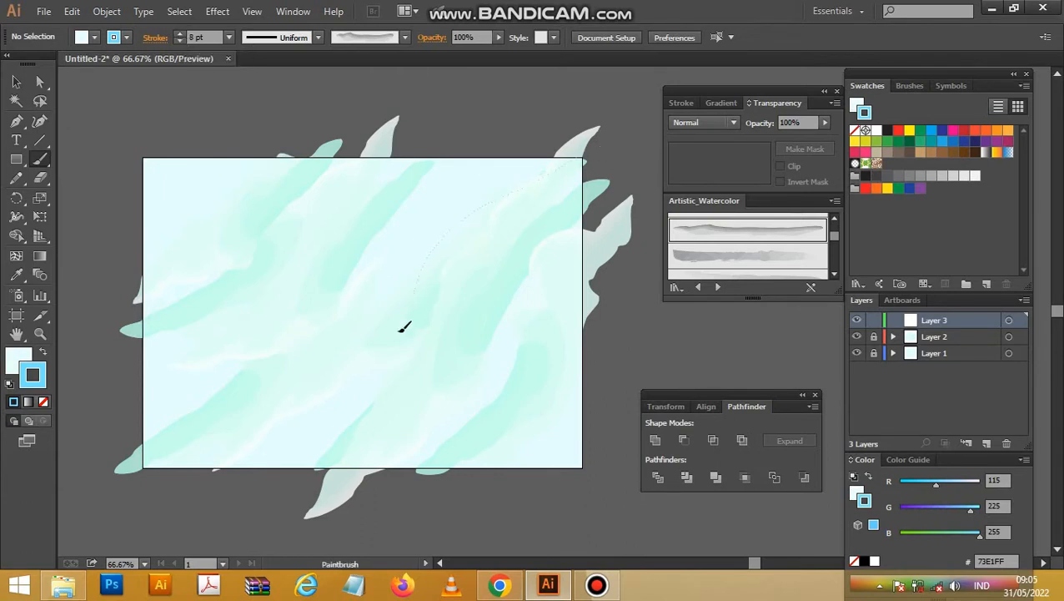
drag(243, 465, 170, 471)
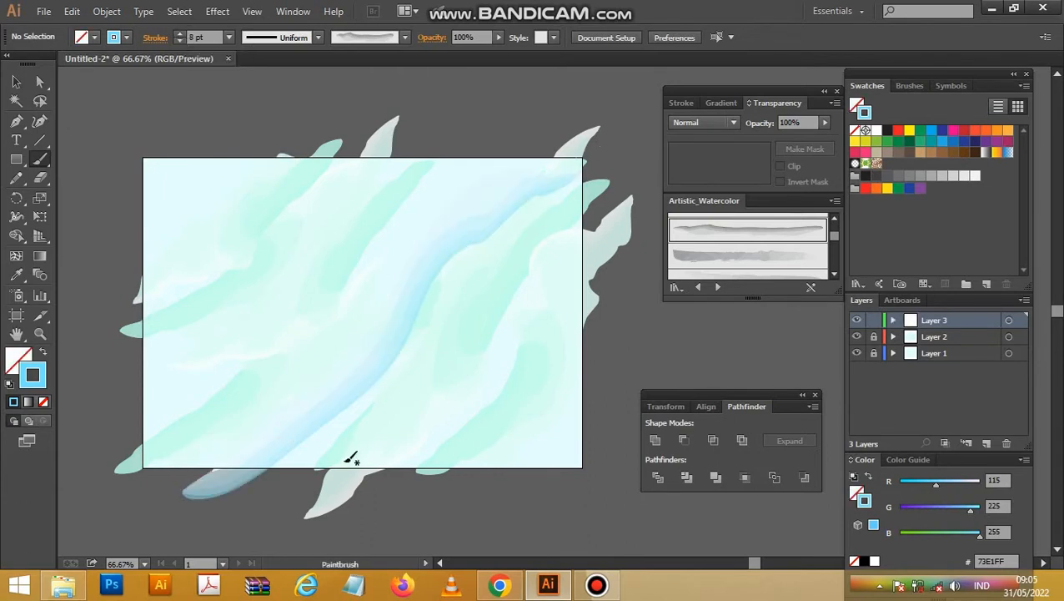
drag(563, 185, 582, 164)
key(space)
drag(554, 215, 514, 204)
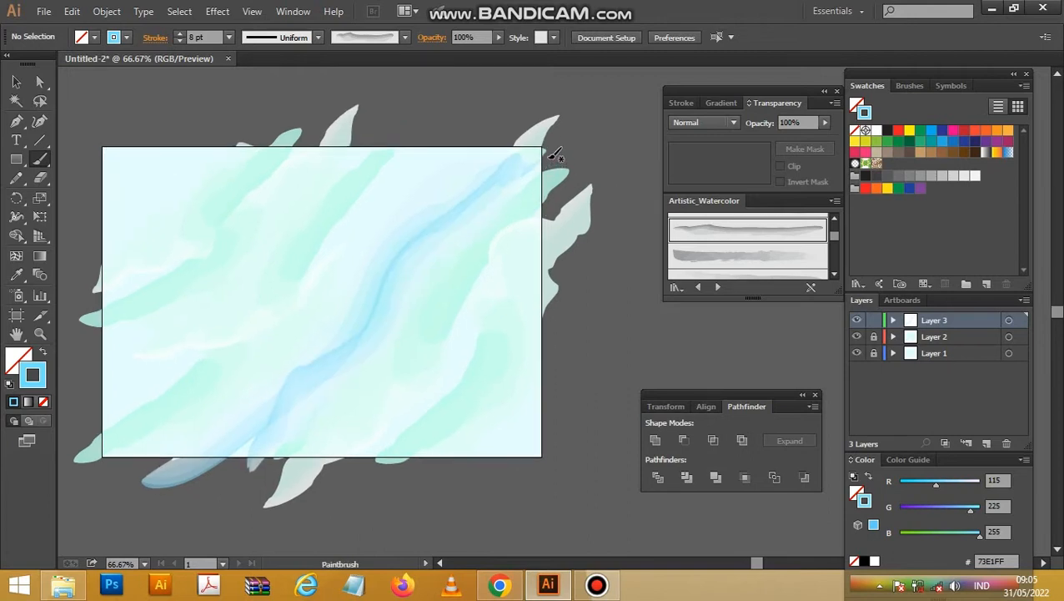
drag(257, 484, 257, 486)
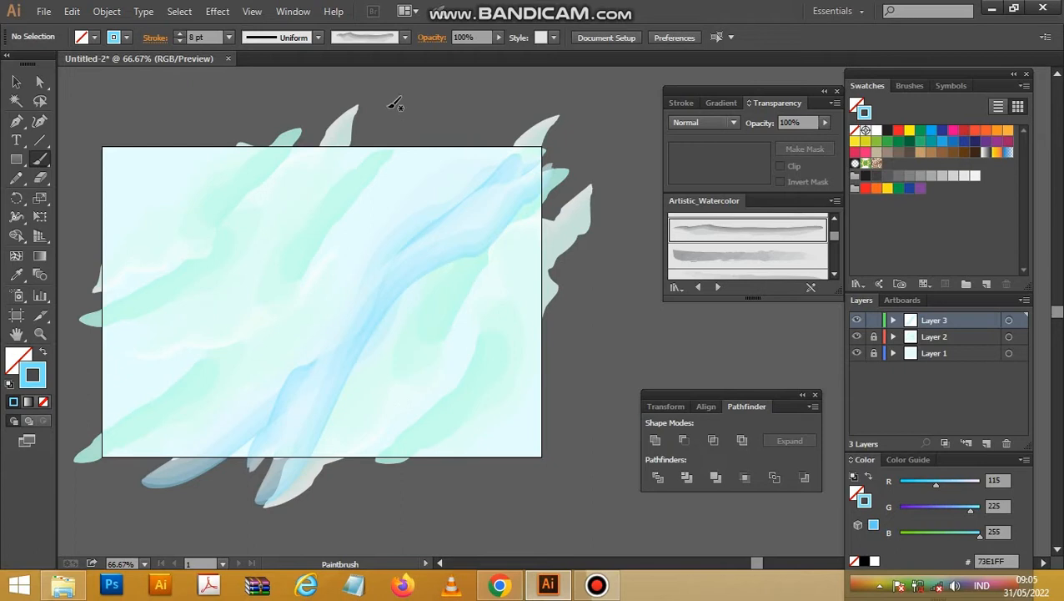
Undo the last stroke, set the stroke weight to 13 pt and paint wider blue strokes over the artboard's lower-right half
key(ctrl+z)
click(179, 34)
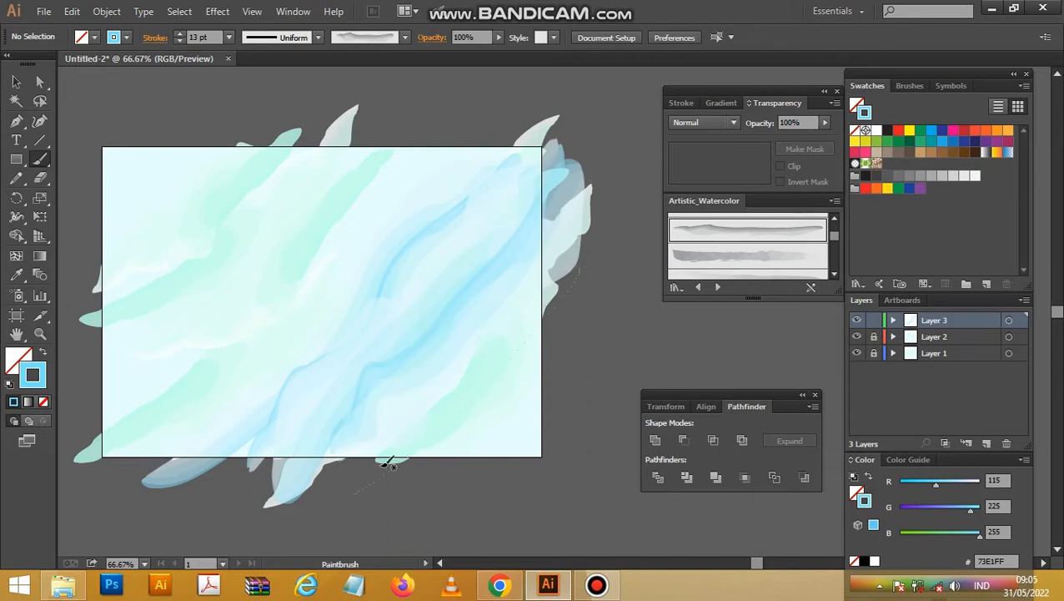
key(v)
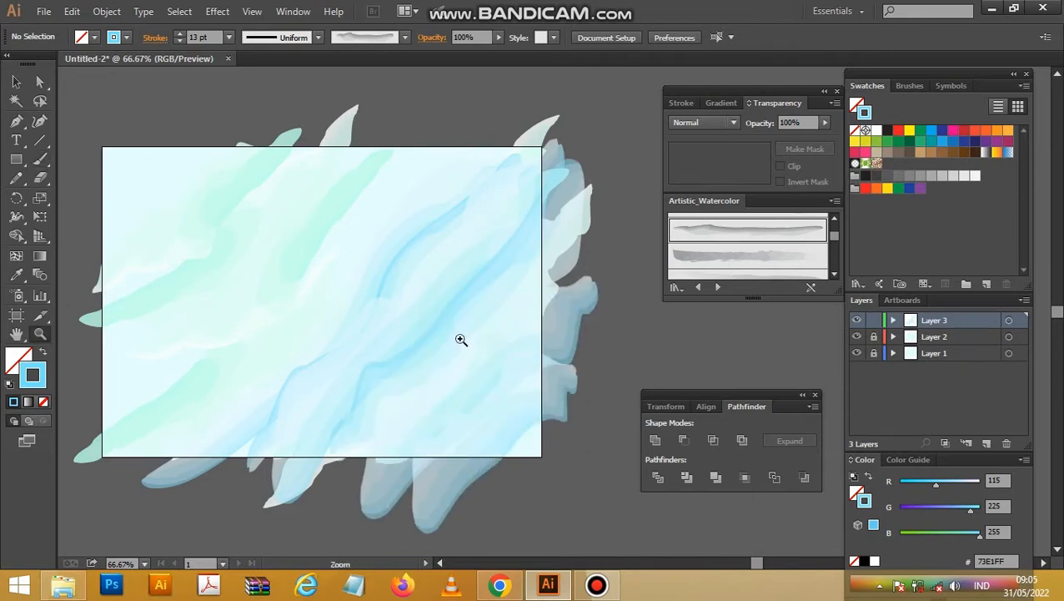
Select all the light blue strokes on Layer 3 and expand their appearance
key(ctrl+minus)
drag(326, 423, 312, 389)
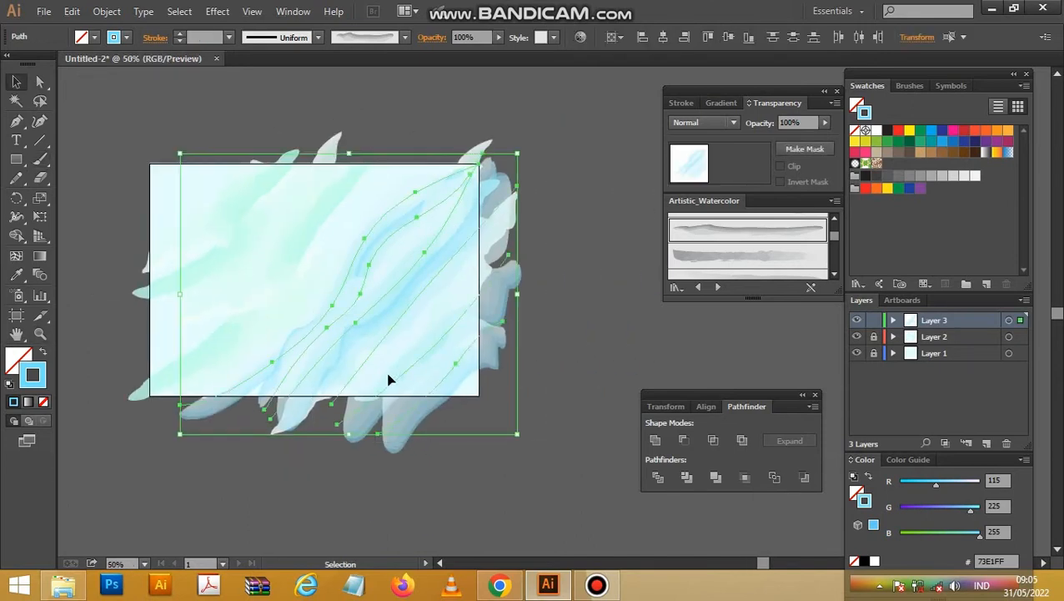
drag(479, 359, 549, 360)
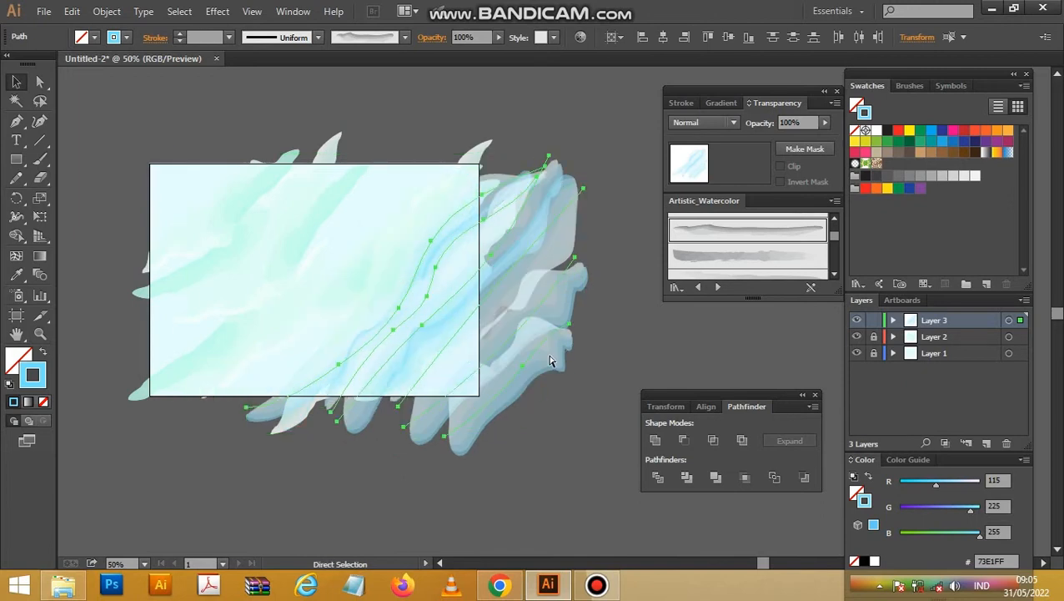
key(ctrl+z)
click(106, 11)
click(143, 190)
click(106, 11)
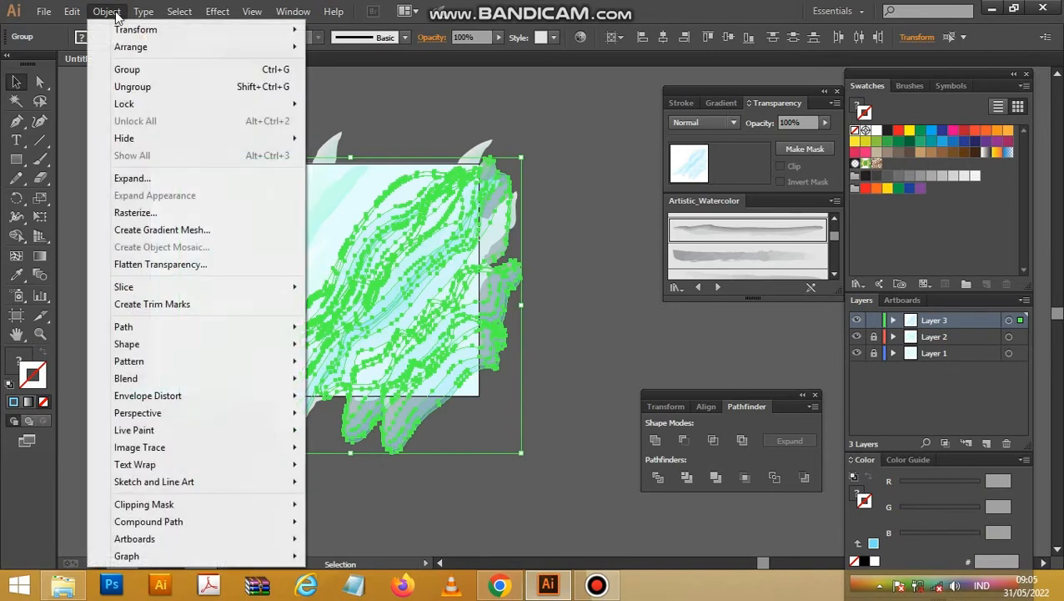
click(462, 216)
Group the expanded blue strokes and deselect them
drag(487, 237, 608, 244)
key(ctrl+z)
right_click(483, 231)
click(536, 305)
click(567, 148)
click(482, 209)
click(409, 138)
Distort the blue stroke group with the Twirl tool around its centre, upper edge and lower-right corner, and deselect it
key(z)
drag(249, 192, 510, 383)
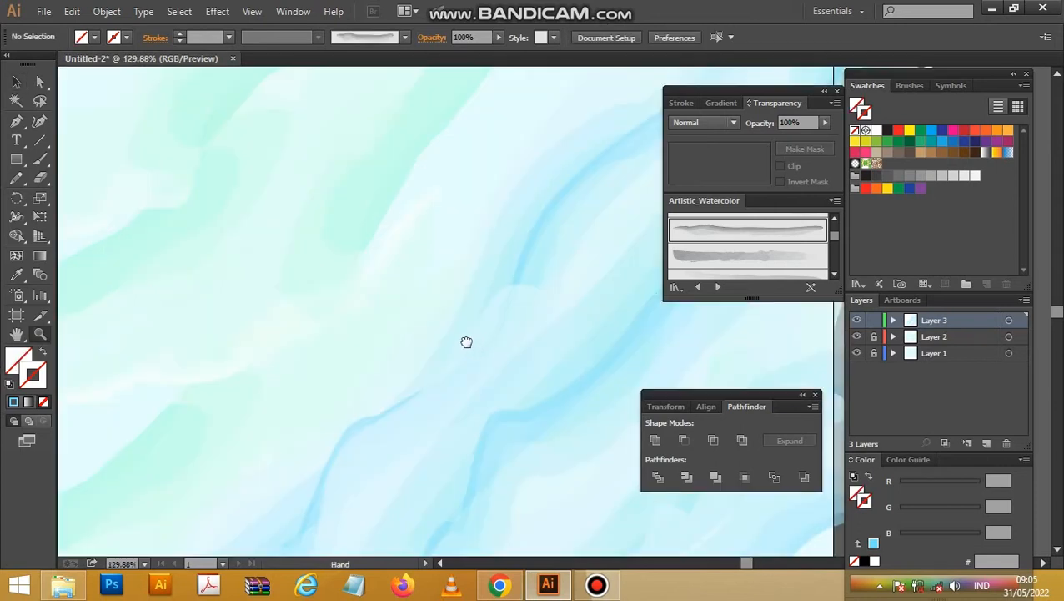
alt+click(483, 302)
alt+click(483, 302)
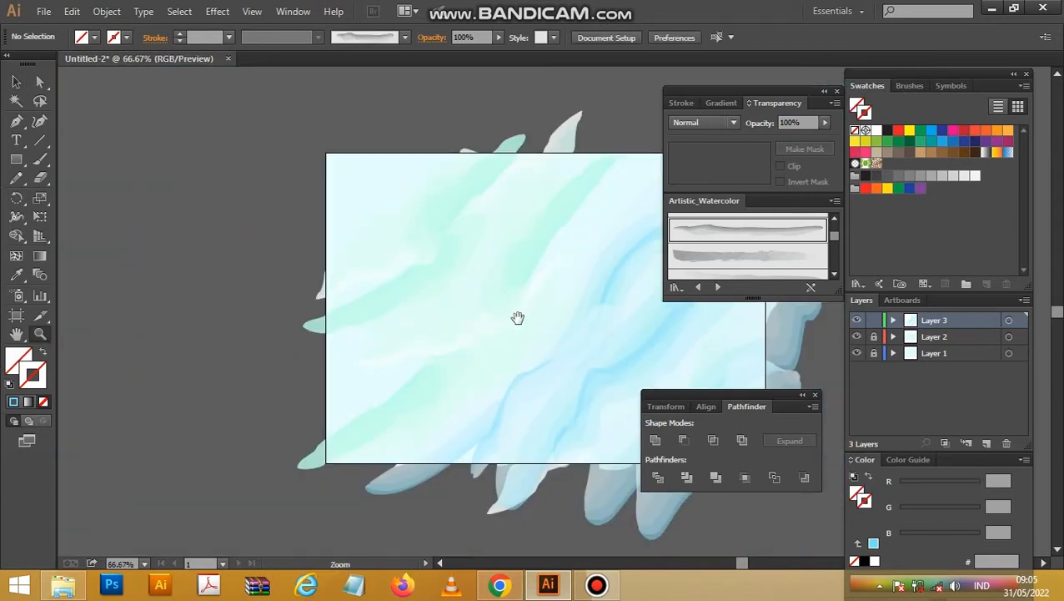
drag(695, 346, 471, 294)
key(v)
click(566, 262)
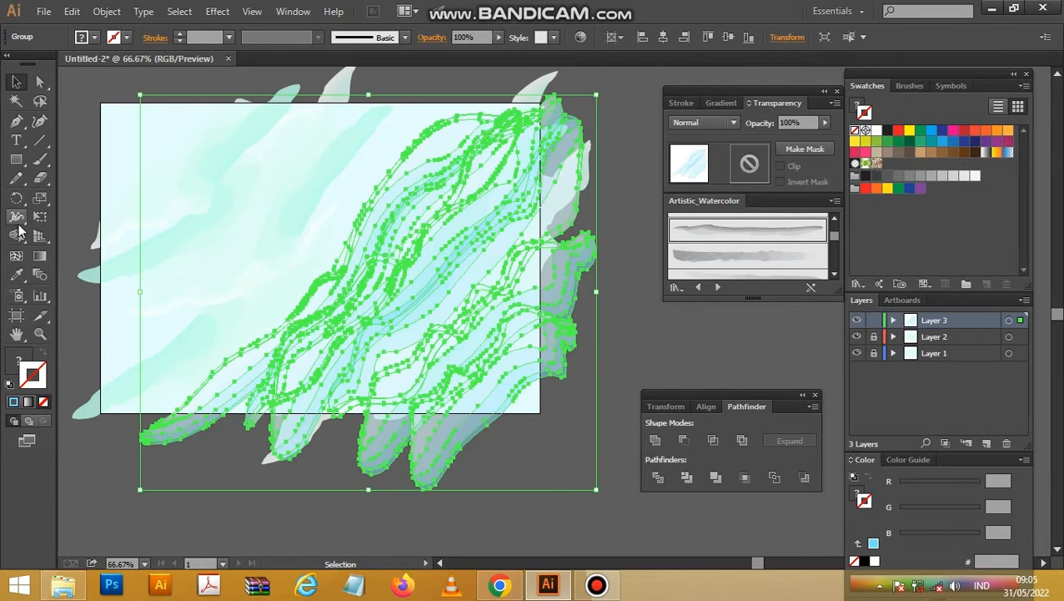
click(18, 217)
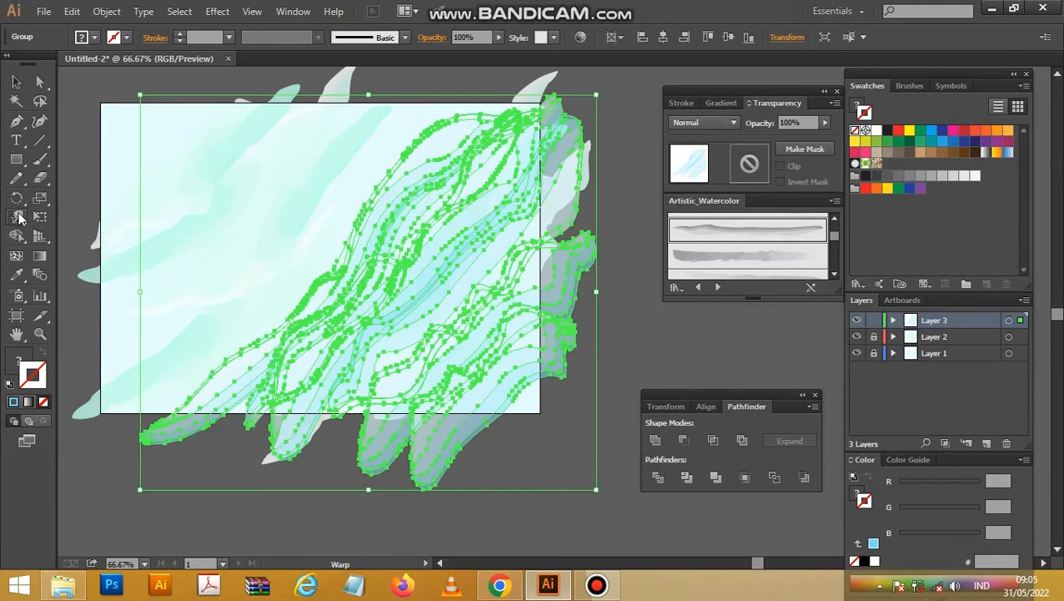
mouse_move(421, 250)
mouse_down()
mouse_move(397, 240)
mouse_move(385, 219)
mouse_move(413, 191)
mouse_up()
mouse_move(333, 302)
mouse_down()
mouse_move(305, 305)
mouse_move(257, 344)
mouse_move(227, 350)
mouse_up()
mouse_move(465, 285)
mouse_down()
mouse_move(413, 360)
mouse_move(480, 392)
mouse_move(542, 392)
mouse_up()
mouse_move(392, 178)
mouse_down()
mouse_move(363, 188)
mouse_move(360, 171)
mouse_move(454, 163)
mouse_move(353, 191)
mouse_move(329, 265)
mouse_up()
drag(451, 185, 517, 99)
key(v)
click(608, 96)
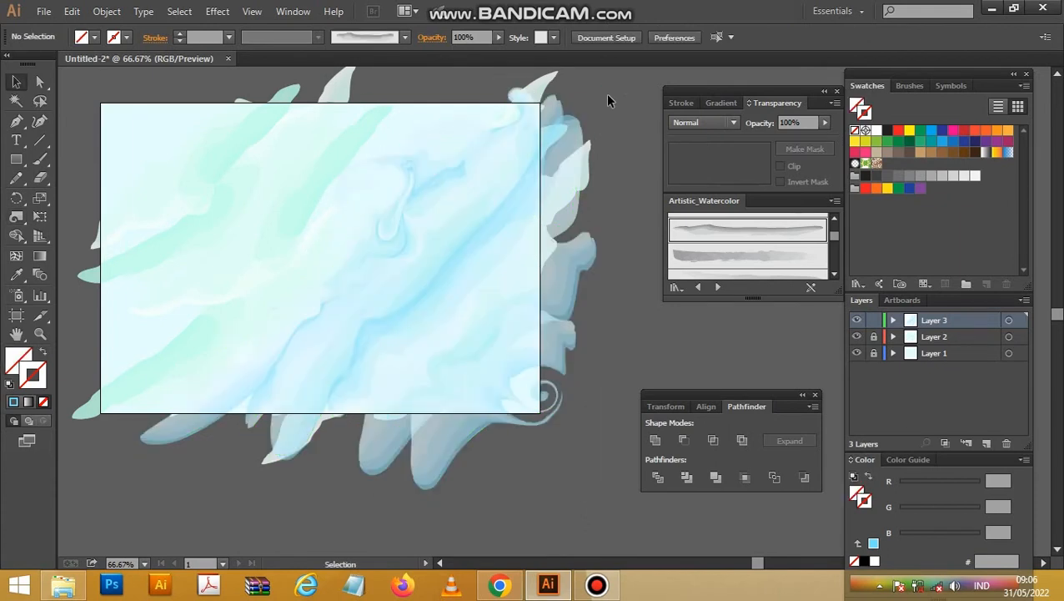
Lock Layer 3, unlock Layer 2, and swirl the mint stroke group's left half and upper edge with the Twirl tool
key(space)
click(1021, 337)
click(16, 216)
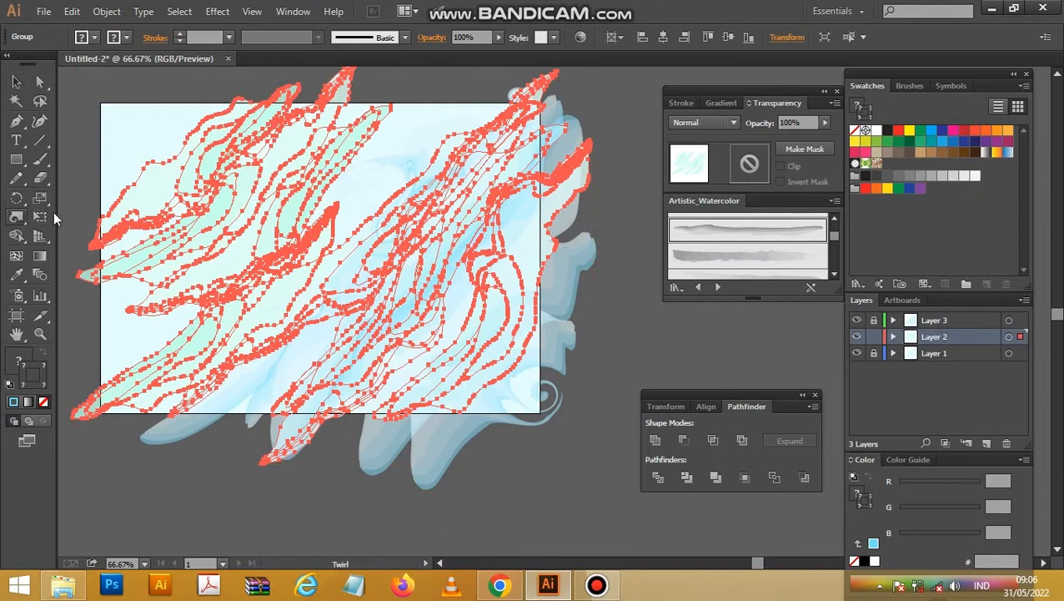
mouse_move(352, 151)
mouse_down()
mouse_move(373, 124)
mouse_move(113, 271)
mouse_move(156, 263)
mouse_move(121, 332)
mouse_move(130, 391)
mouse_move(185, 363)
mouse_move(159, 394)
mouse_move(356, 190)
mouse_move(192, 112)
mouse_move(159, 142)
mouse_move(110, 212)
mouse_move(163, 188)
mouse_move(246, 104)
mouse_move(177, 123)
mouse_move(334, 96)
mouse_up()
key(v)
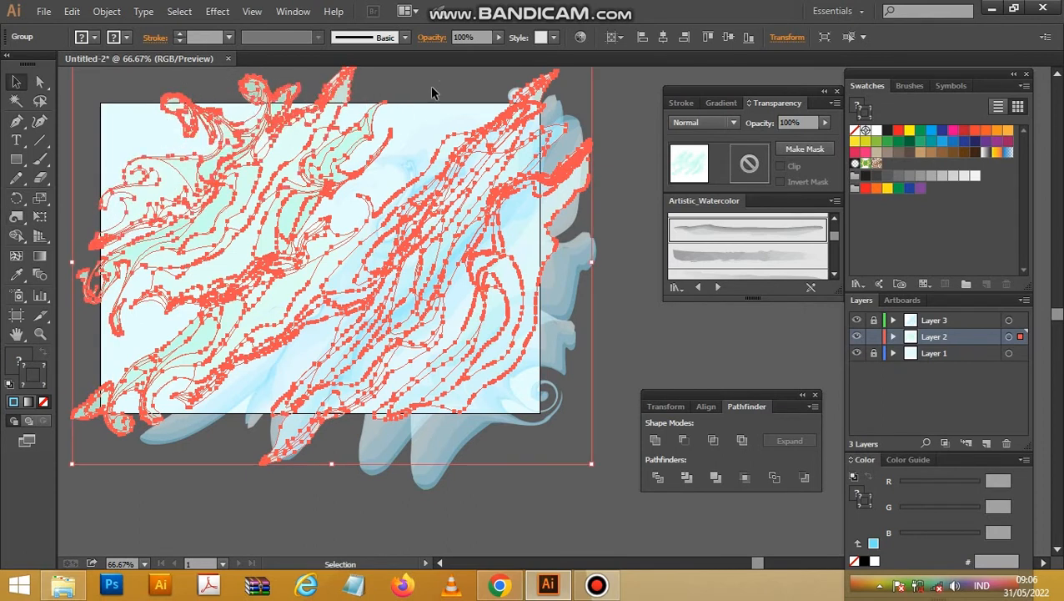
click(431, 85)
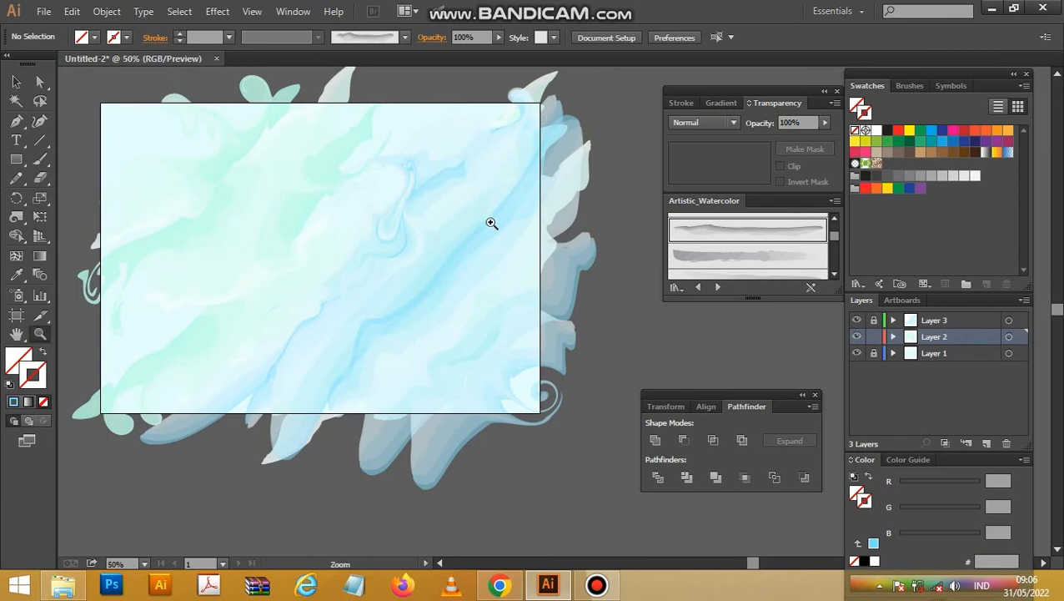
Unlock Layer 1 and Layer 3, select all the artwork and expand its fill and stroke
key(ctrl+minus)
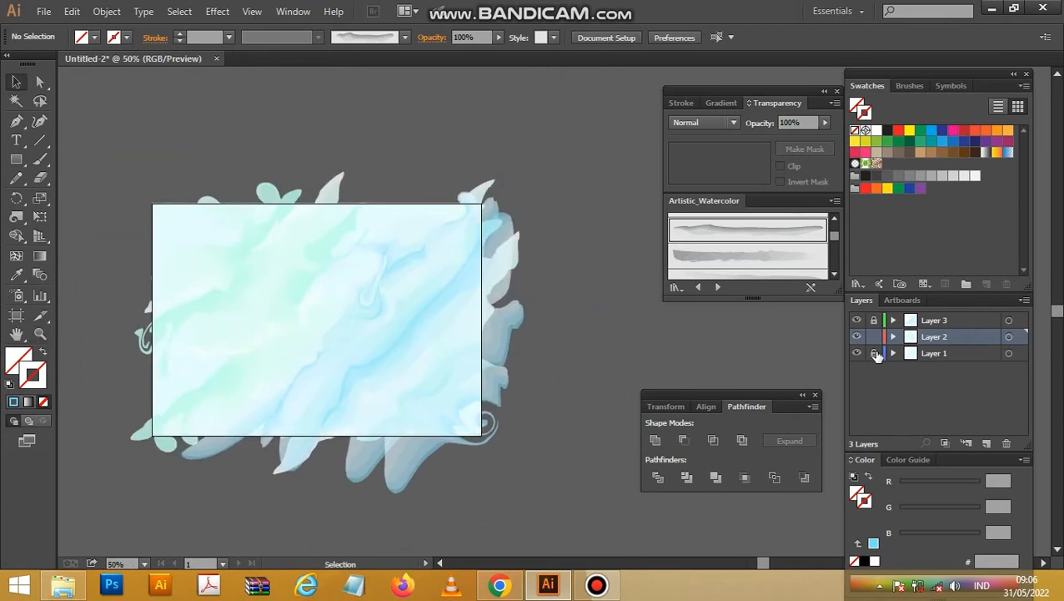
key(space)
drag(463, 222, 506, 189)
drag(153, 462, 470, 233)
right_click(469, 234)
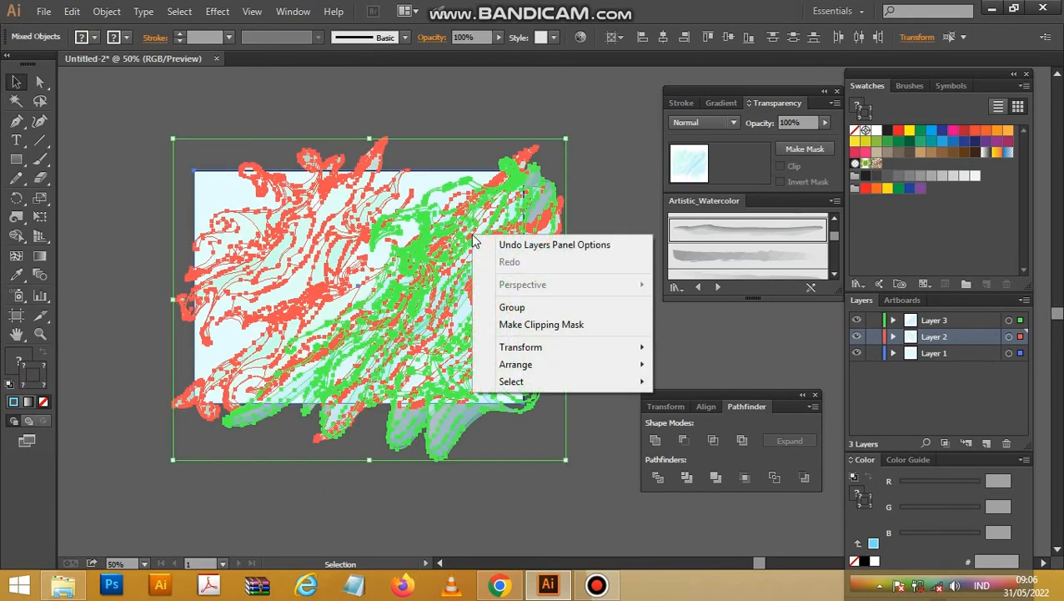
click(108, 11)
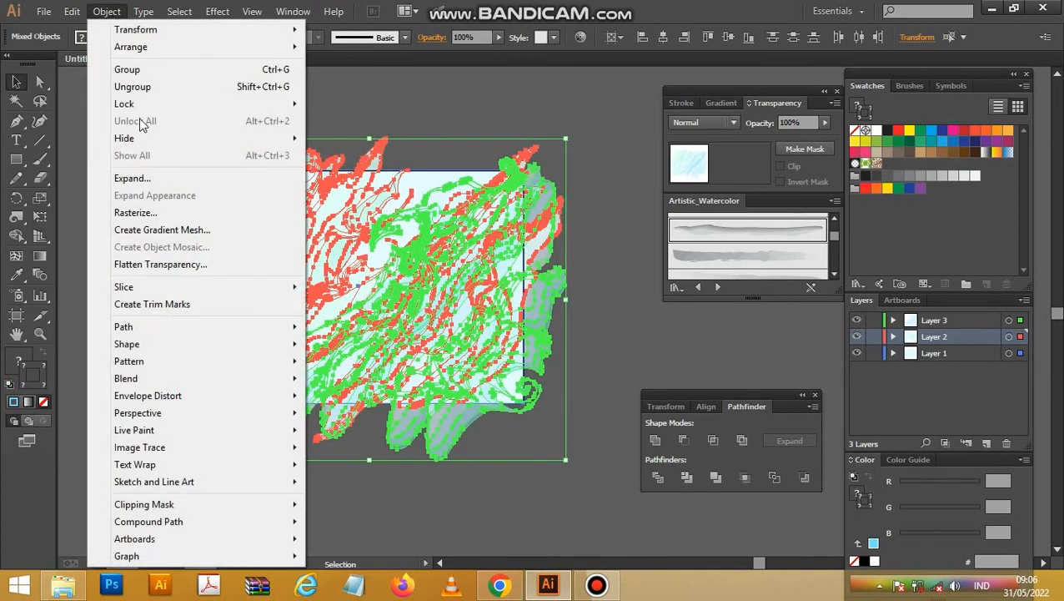
click(143, 175)
click(495, 380)
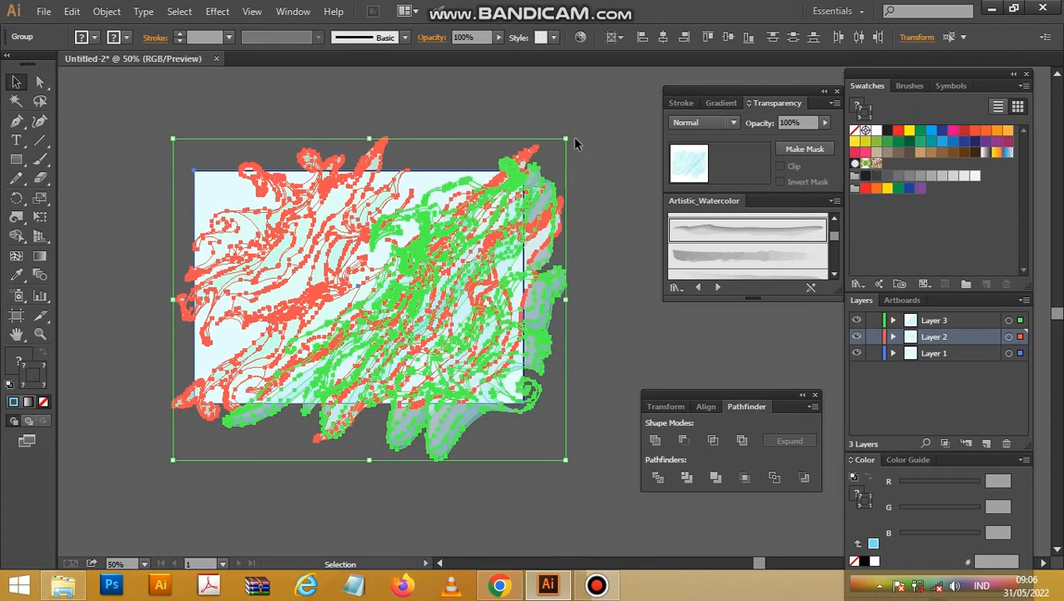
Repeat the fill and stroke expansion twice on the whole selection
right_click(499, 227)
click(108, 12)
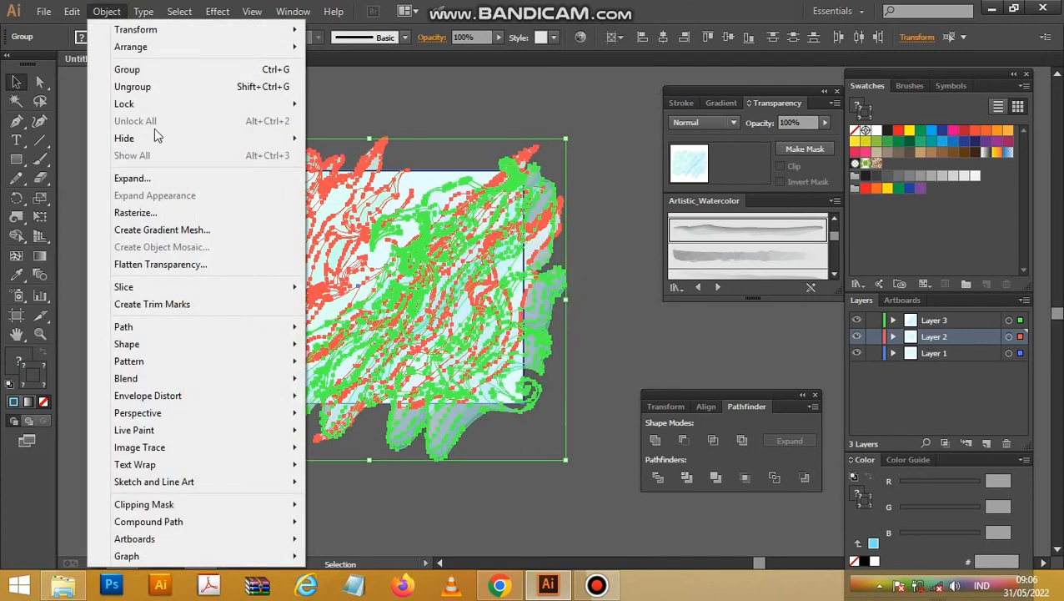
click(162, 175)
click(494, 378)
click(107, 12)
click(142, 176)
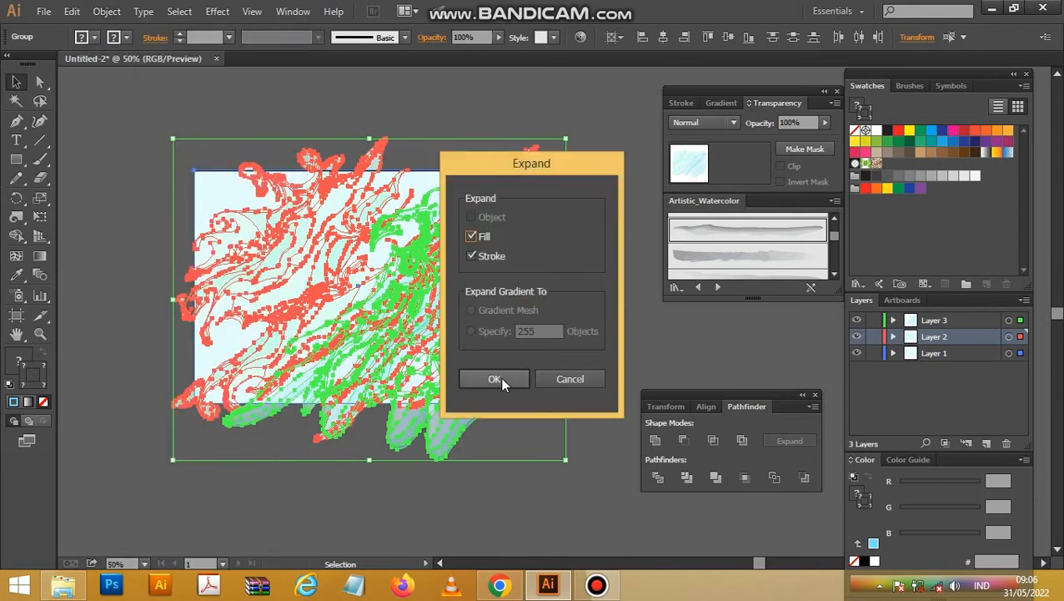
click(501, 377)
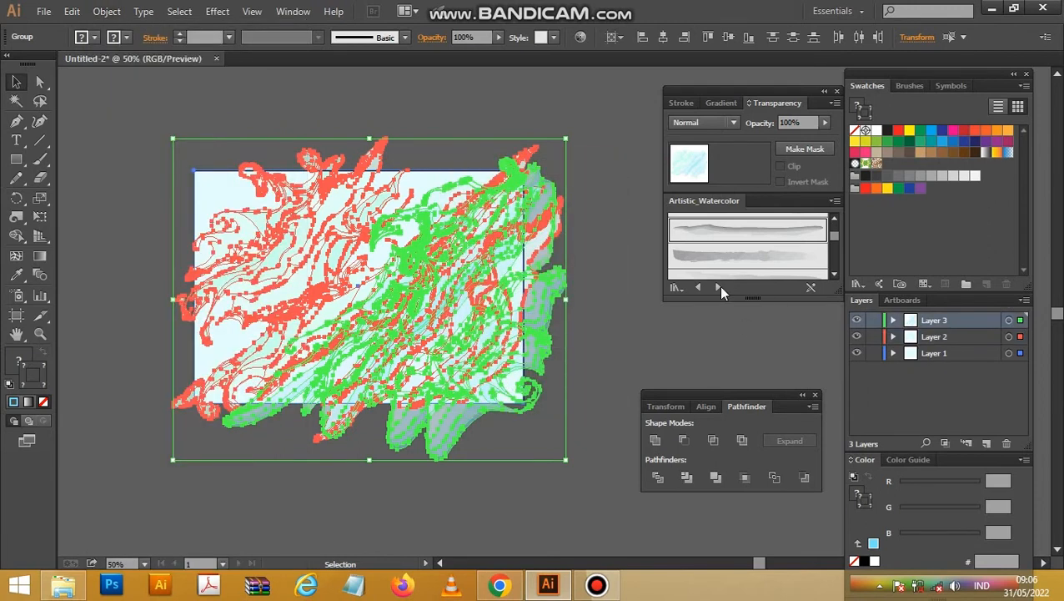
Reselect the strokes and background rectangle, group them together and deselect the group
click(561, 122)
drag(149, 506, 339, 313)
right_click(410, 252)
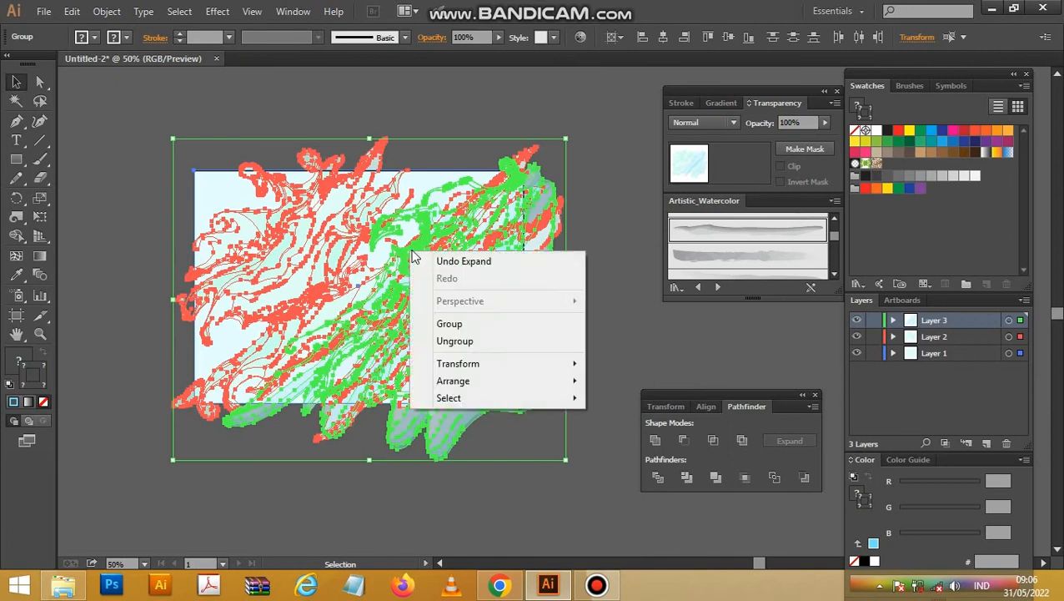
click(450, 326)
click(563, 131)
Ungroup the artwork, select the background rectangle together with the strokes and regroup them
click(16, 159)
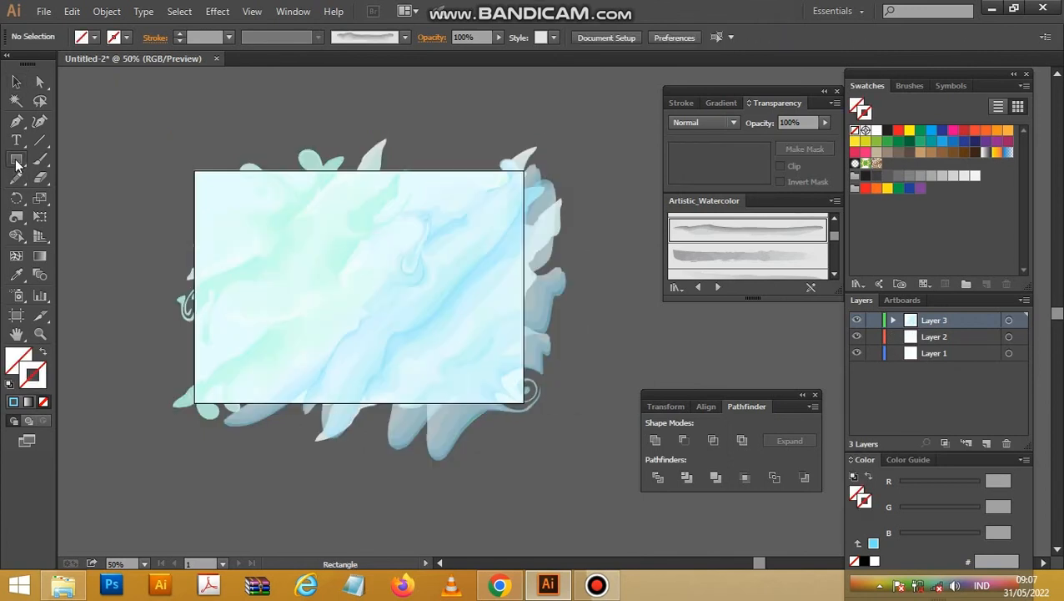
key(v)
right_click(428, 209)
click(489, 302)
right_click(453, 255)
click(496, 163)
click(472, 172)
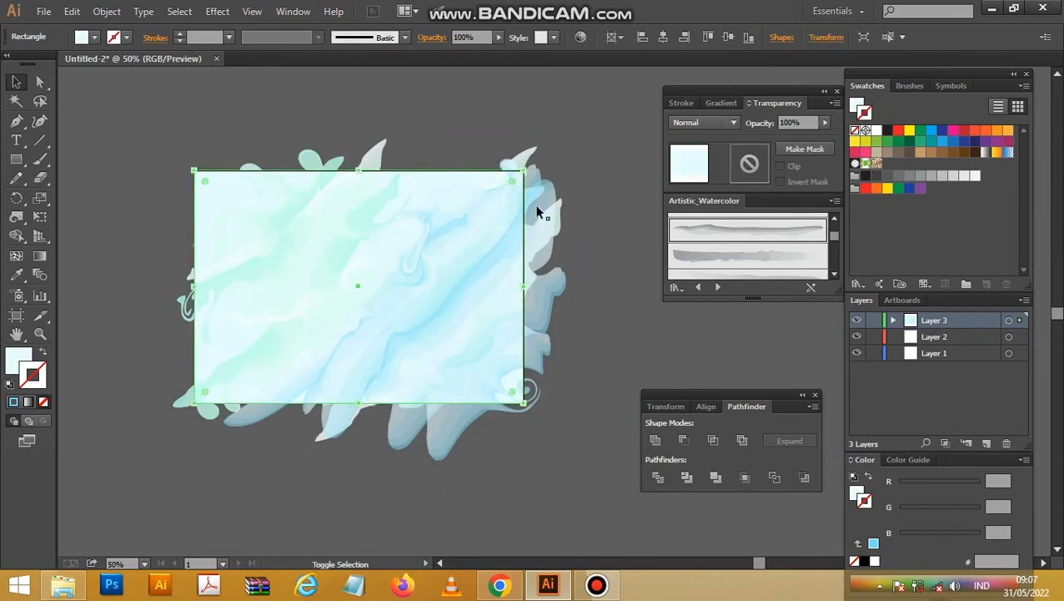
shift+click(536, 295)
right_click(540, 232)
click(568, 124)
drag(582, 122, 66, 501)
Draw a pale cyan rectangle without a stroke over the artwork, matching the artboard from corner to corner
click(16, 158)
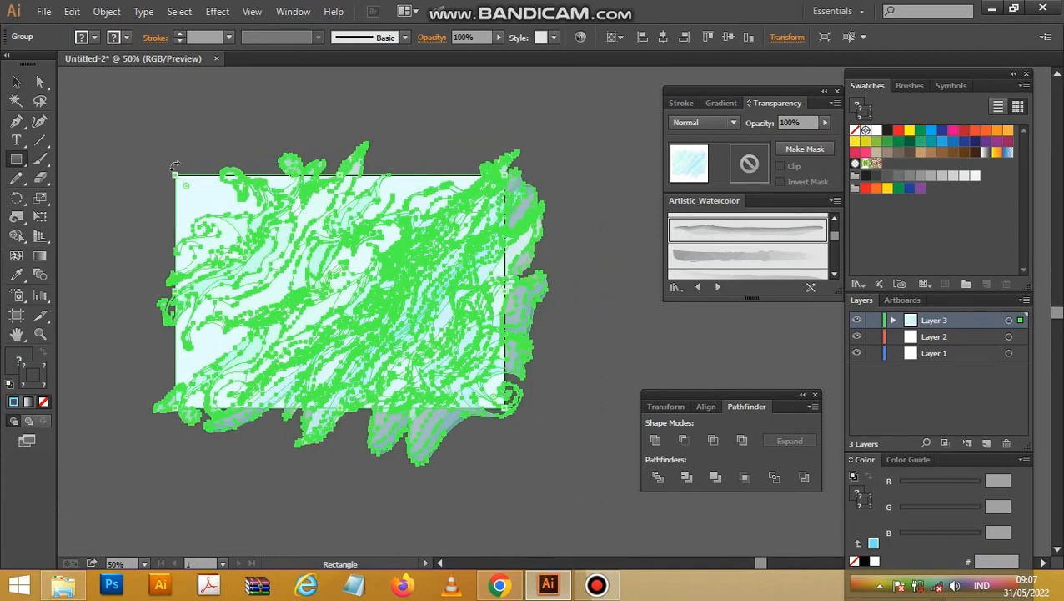
key(v)
click(207, 145)
click(15, 160)
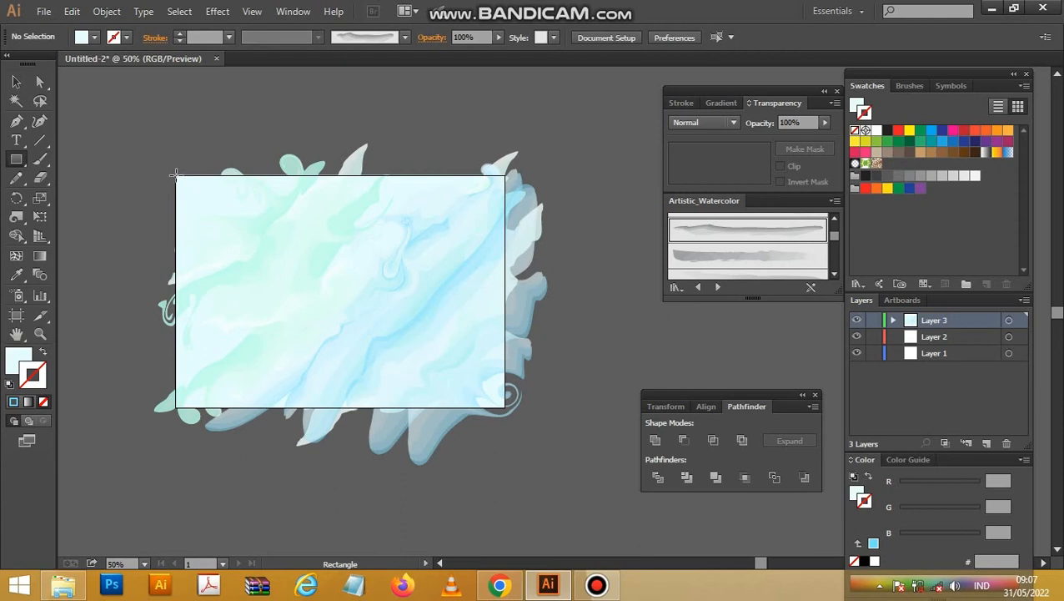
drag(176, 176, 504, 407)
Check the new rectangle's corners and edges against the artboard
key(ctrl+space)
drag(175, 160, 363, 219)
key(space)
drag(255, 235, 417, 236)
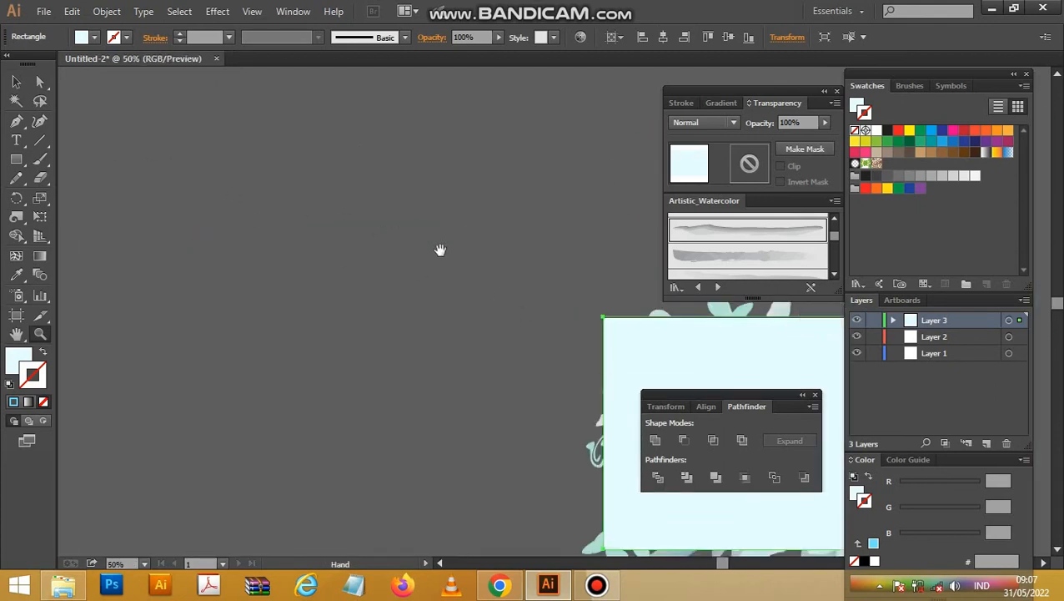
drag(393, 234, 172, 183)
alt+click(437, 262)
key(space)
drag(501, 311, 174, 211)
click(491, 314)
click(418, 289)
Select everything and make a clipping mask from the top rectangle to trim the strokes to the artboard, and deselect
key(v)
key(space)
drag(480, 270, 319, 256)
key(ctrl+a)
right_click(492, 213)
click(537, 302)
click(482, 280)
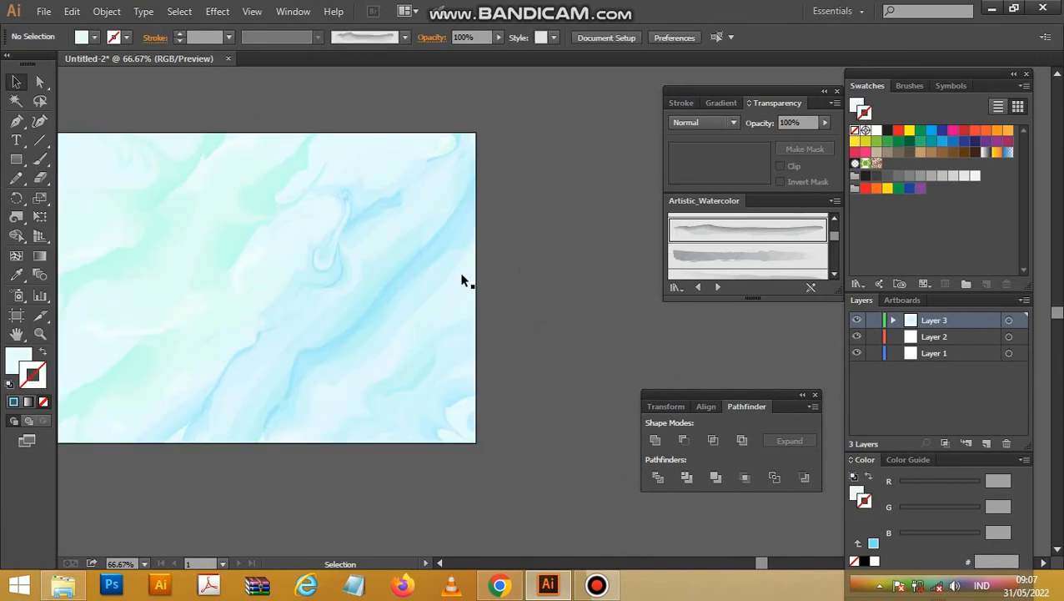
Examine the clipped watercolor background at several zoom levels
drag(550, 379, 546, 372)
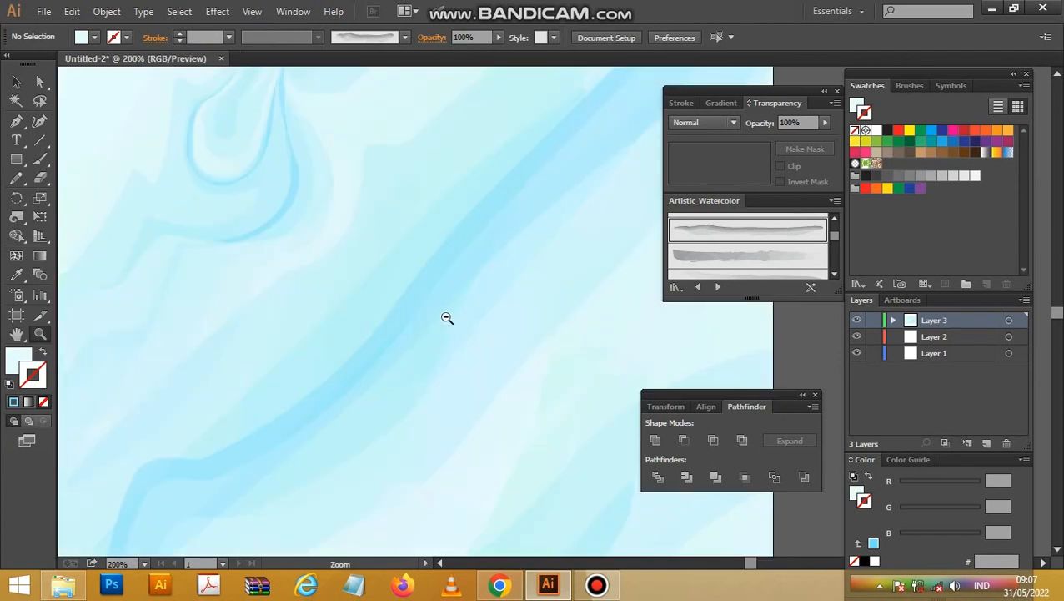
alt+click(442, 316)
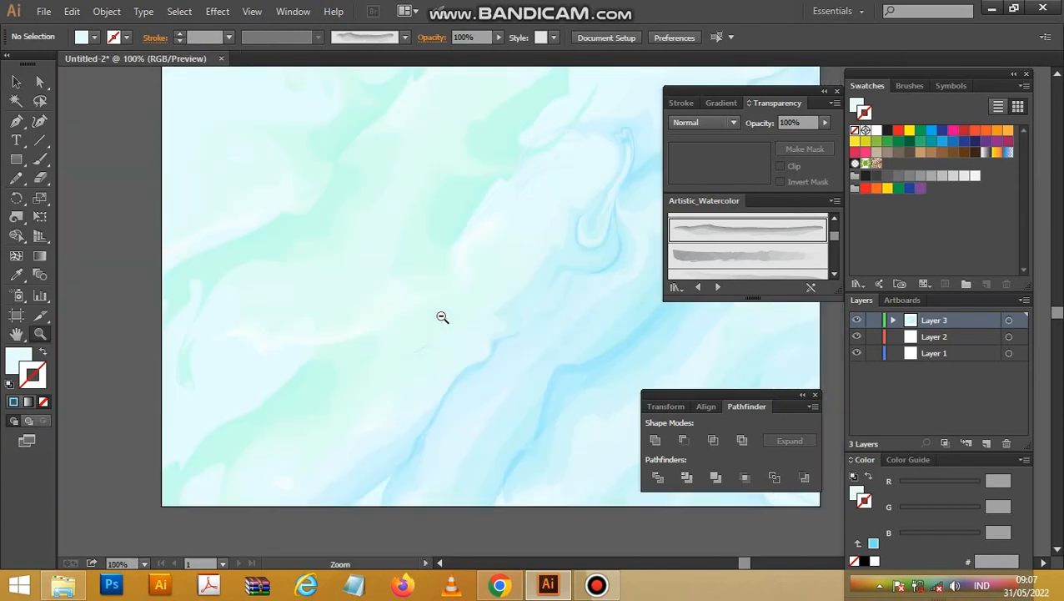
key(v)
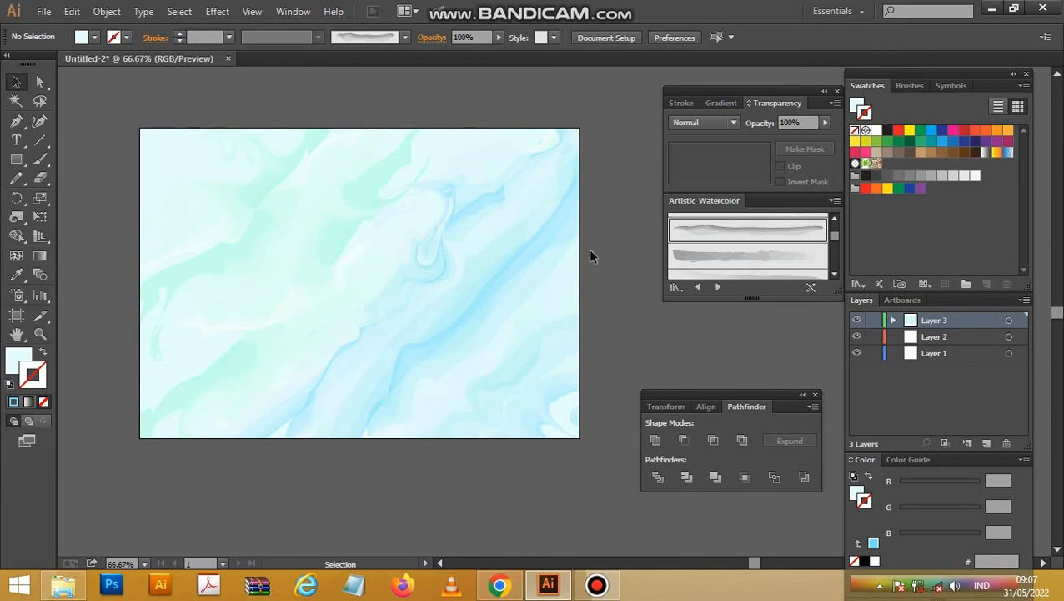
key(z)
drag(576, 129, 146, 442)
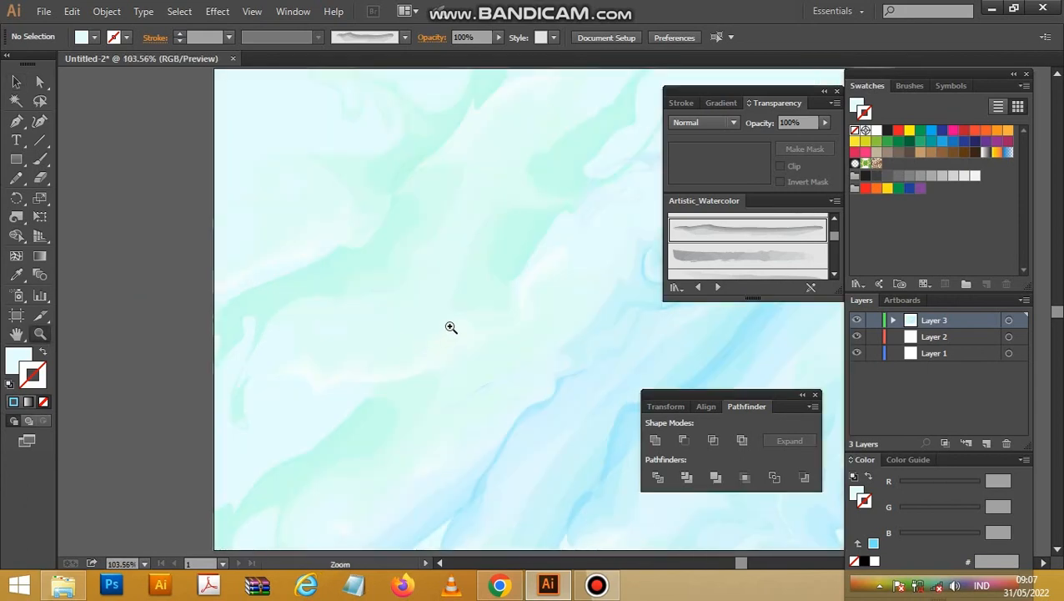
drag(476, 303, 342, 337)
drag(411, 292, 387, 240)
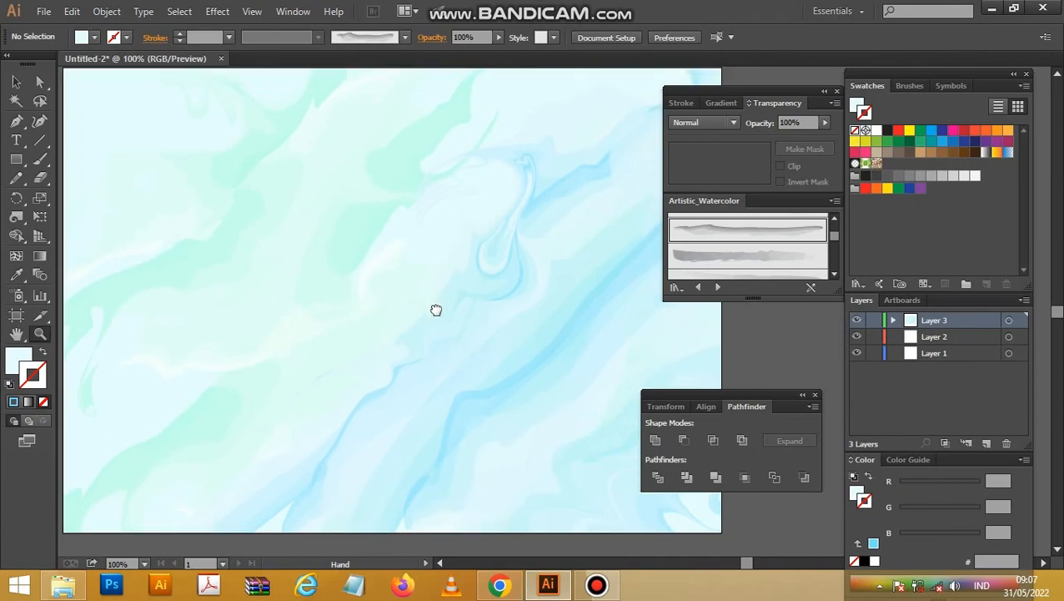